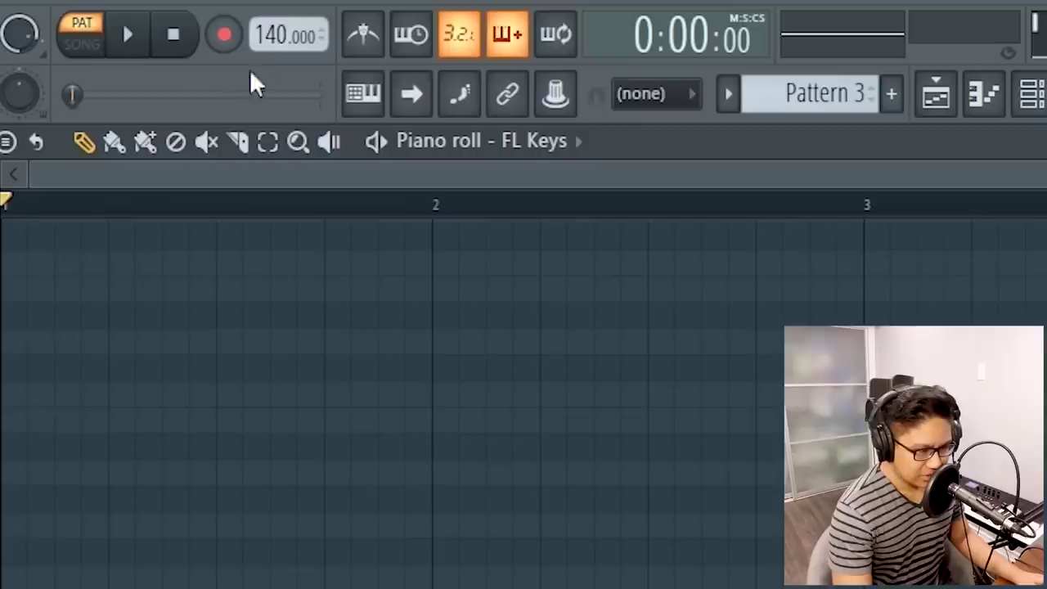
# Set the project tempo to 121 BPM.
pyautogui.rightClick(280, 17)
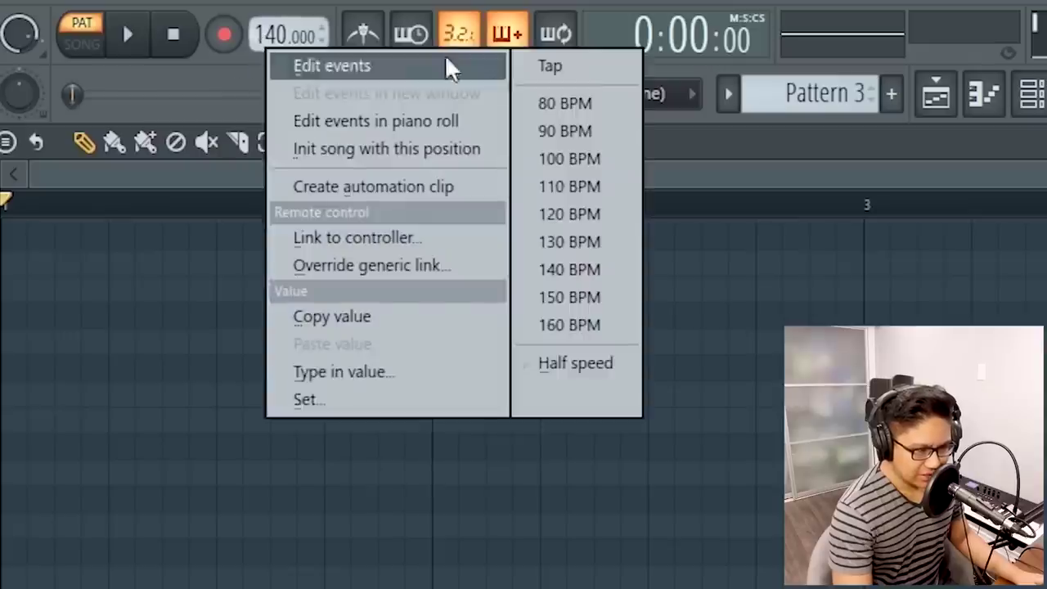
pyautogui.click(383, 26)
pyautogui.click(528, 266)
pyautogui.click(528, 266)
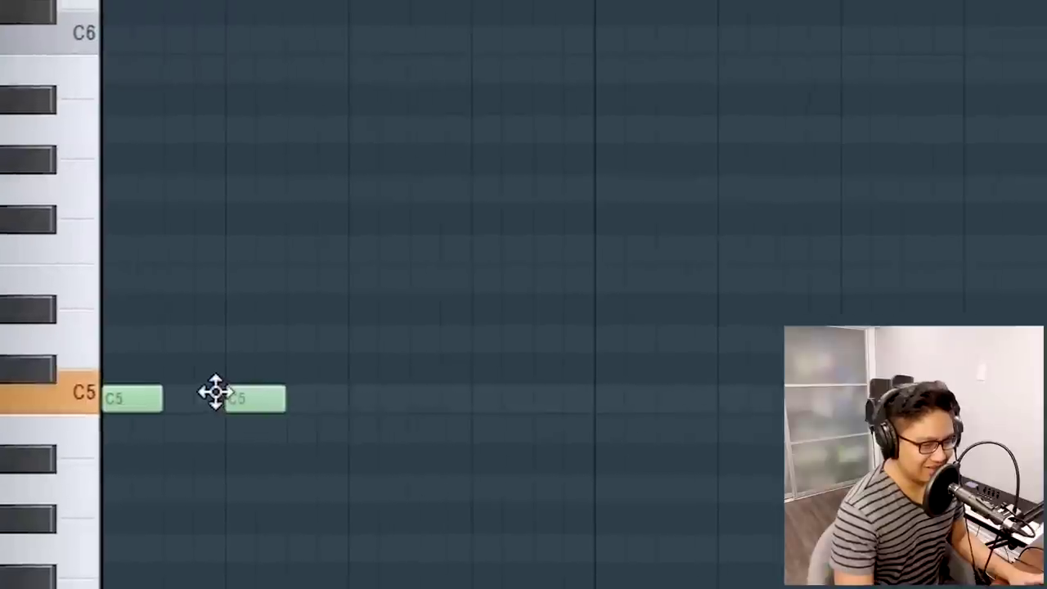
# Enter the opening melody phrase C5, C5, G5, G5, A5, A5, G5 across bars 1 and 2 of the piano roll.
pyautogui.click(323, 186)
pyautogui.click(445, 186)
pyautogui.click(566, 127)
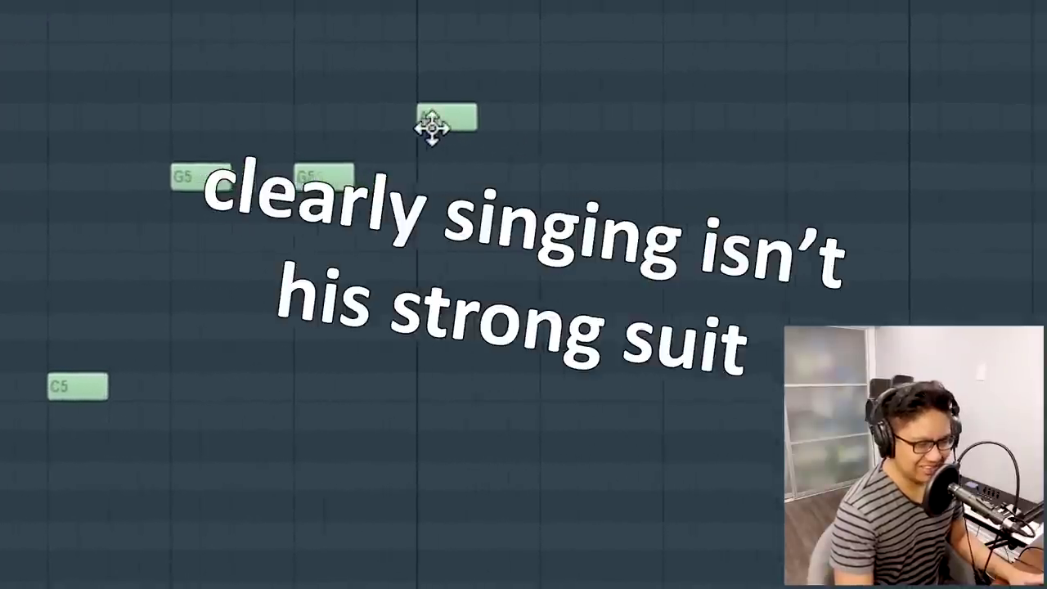
pyautogui.click(657, 128)
pyautogui.moveTo(477, 116); pyautogui.dragTo(518, 116)
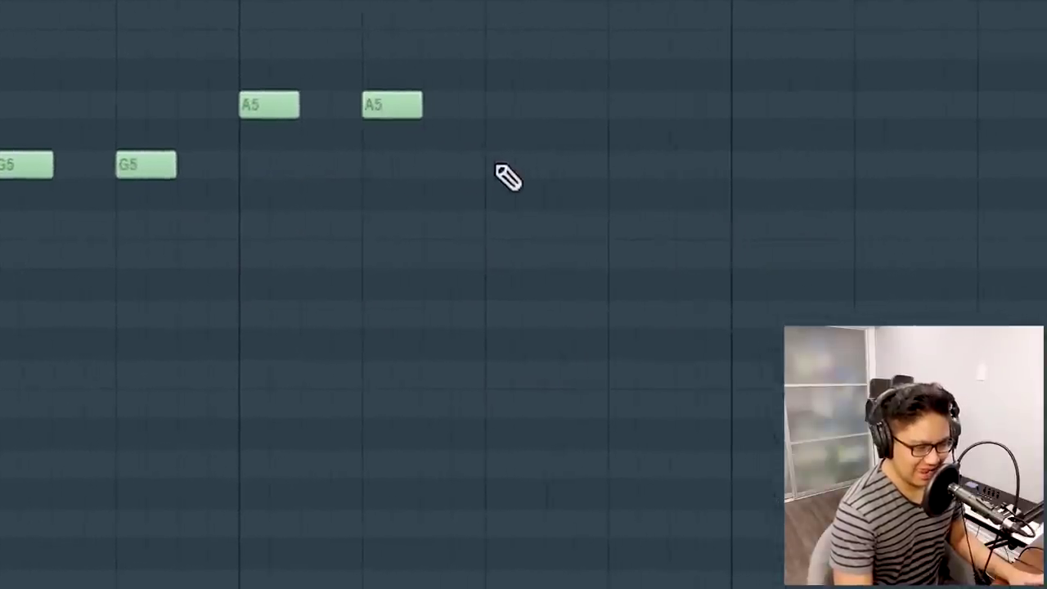
pyautogui.click(636, 174)
# Continue the melody with F5, F5, E5, E5 in bar 3 and D5, D5, C5 in bar 4.
pyautogui.click(699, 221)
pyautogui.click(823, 221)
pyautogui.click(937, 251)
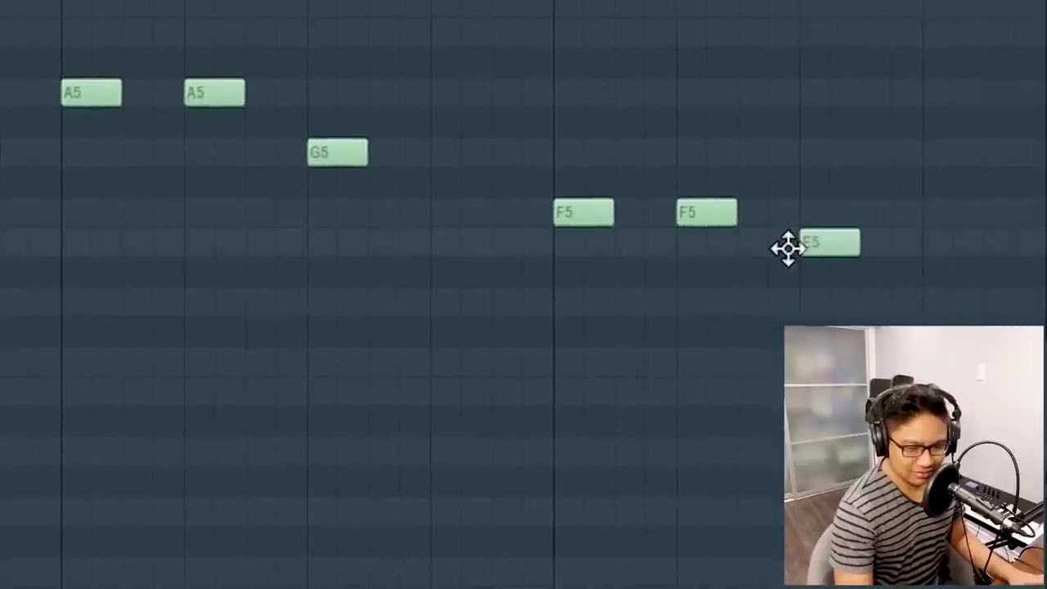
pyautogui.click(885, 240)
pyautogui.click(1008, 300)
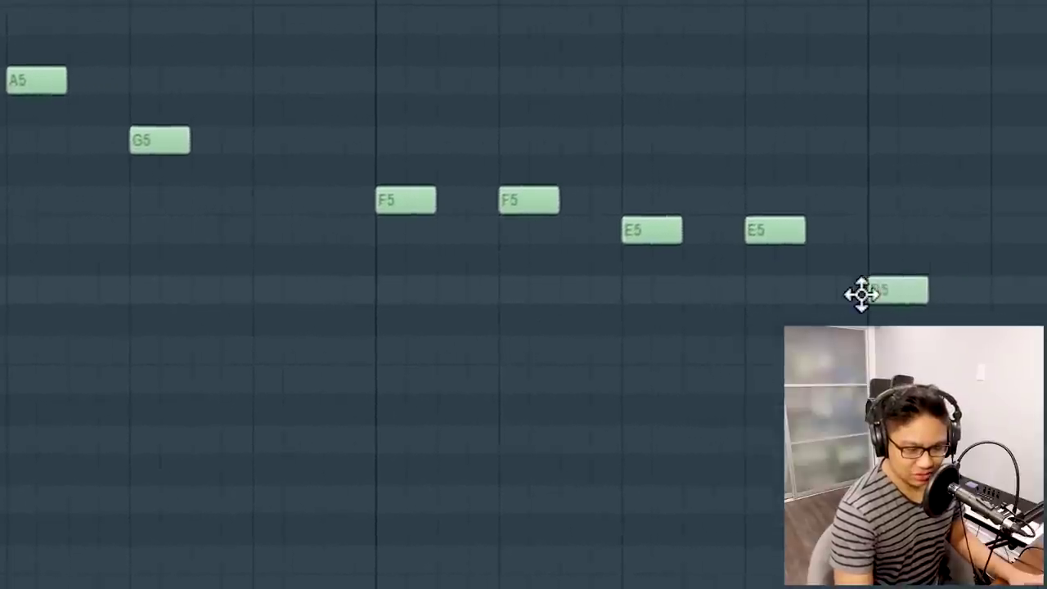
pyautogui.click(1046, 299)
pyautogui.moveTo(917, 296); pyautogui.dragTo(949, 296)
pyautogui.click(922, 331)
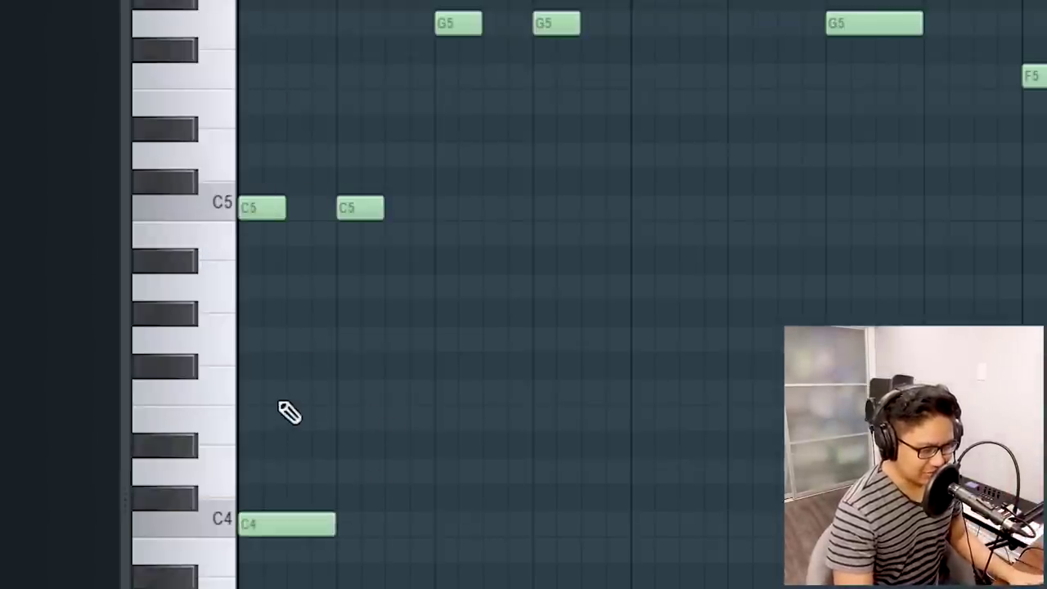
# Add a C4-E4-G4 chord at the start of bar 1 and a C4-F4-A4 chord at the start of bar 2.
pyautogui.press('space')
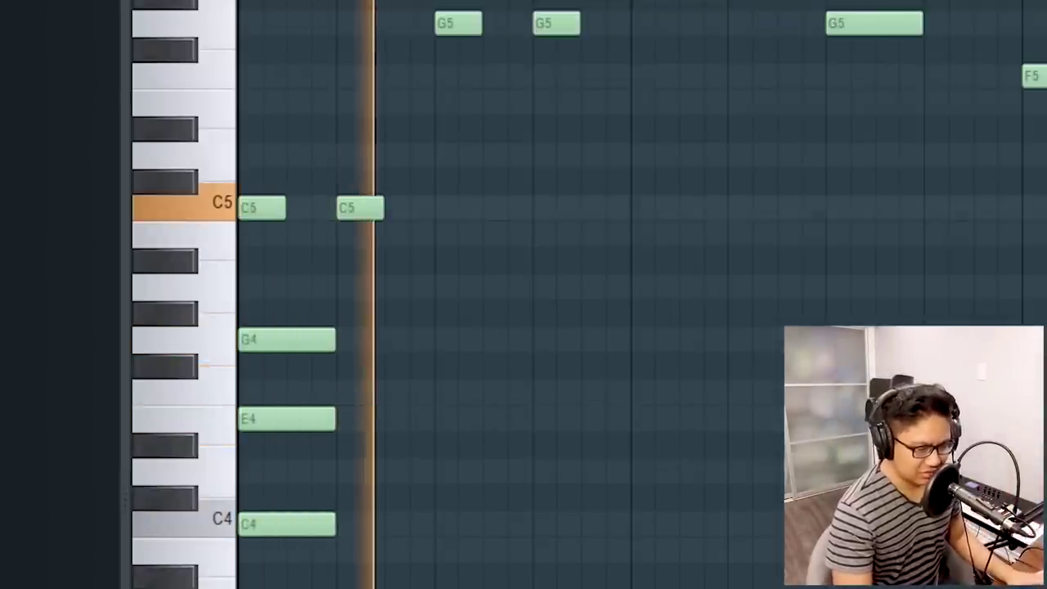
pyautogui.keyDown('ctrl'); pyautogui.moveTo(371, 585); pyautogui.dragTo(262, 296); pyautogui.keyUp('ctrl')
pyautogui.press('space')
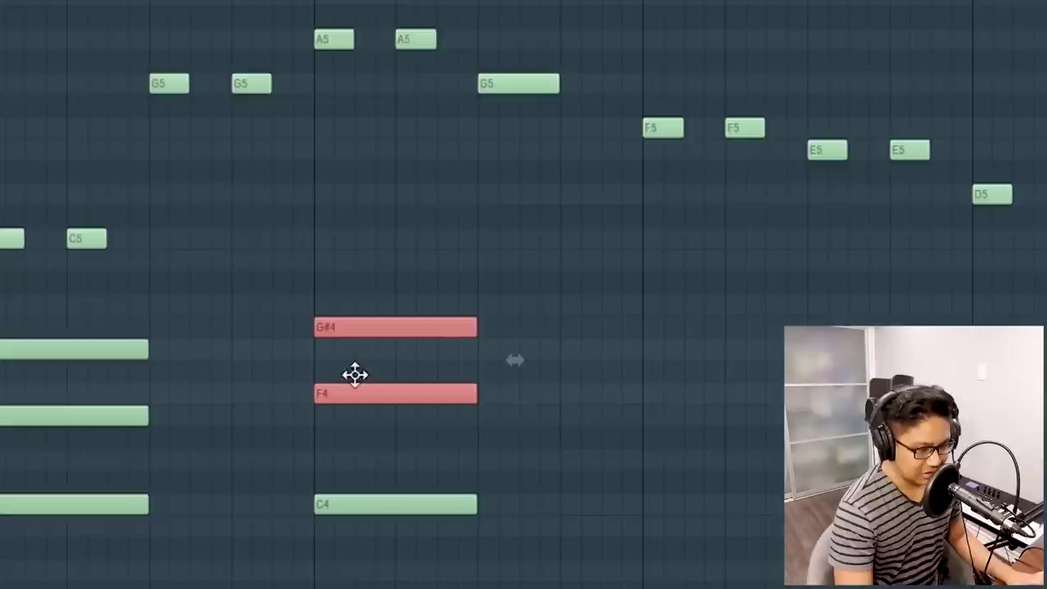
pyautogui.moveTo(591, 586); pyautogui.dragTo(315, 279)
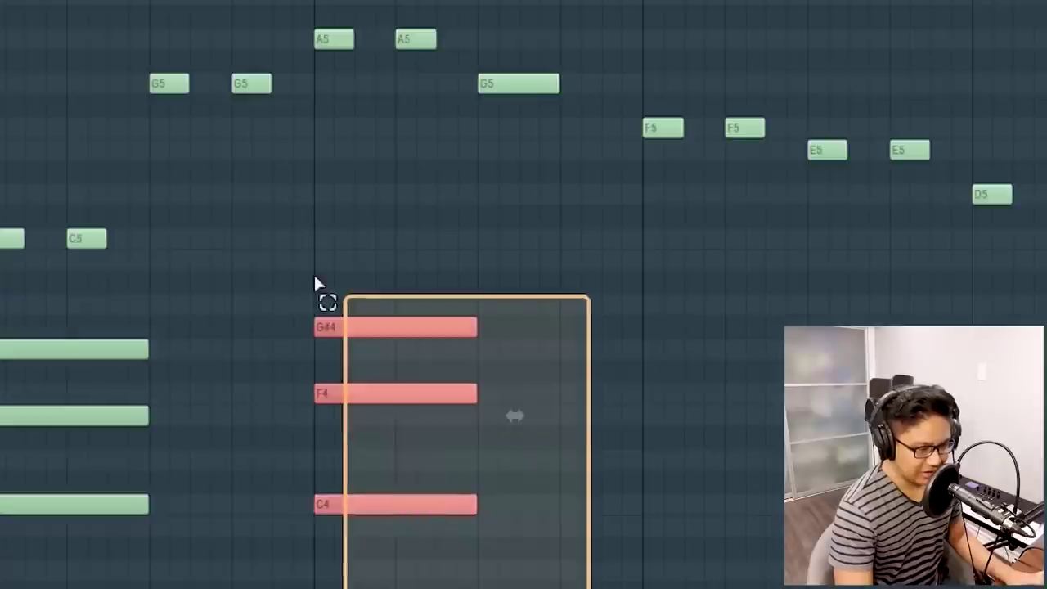
# Copy the C4-E4-G4 chord from bar 1 to the second half of bar 2.
pyautogui.moveTo(169, 537); pyautogui.dragTo(8, 265)
pyautogui.hotkey('ctrl', 'b')
pyautogui.moveTo(292, 365); pyautogui.dragTo(620, 364)
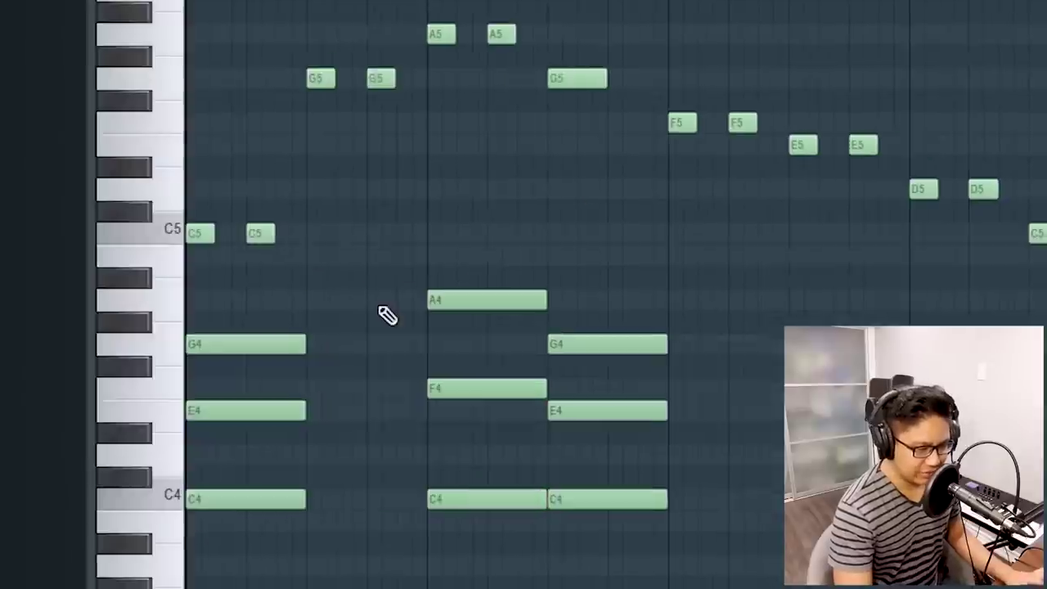
# Play back the chords, fill bar 3 with C4-F4-A4 and C4-E4-G4, and start bar 4 with B3-D4-G4.
pyautogui.press('space')
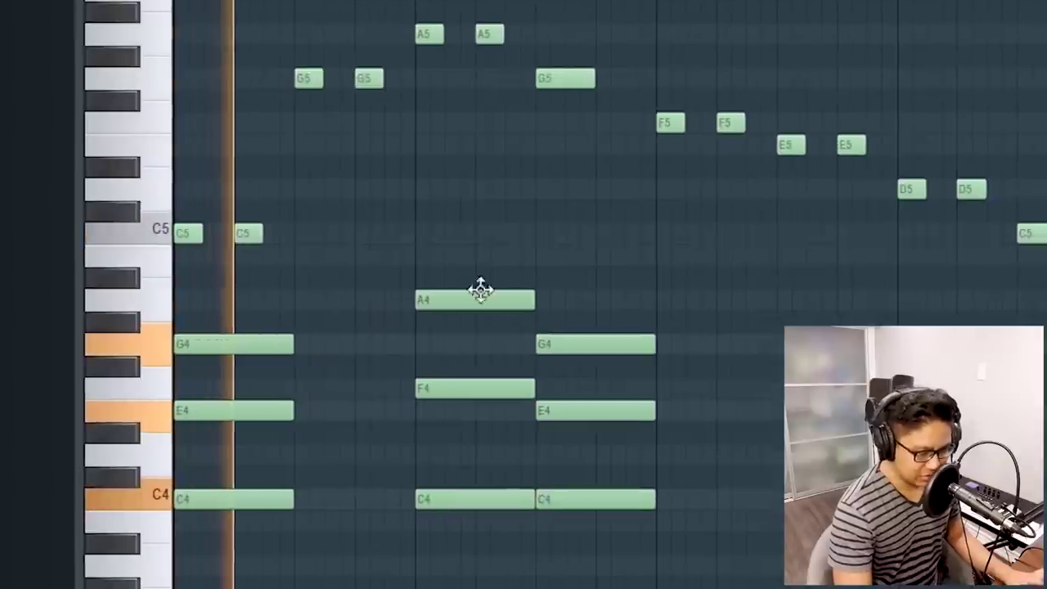
pyautogui.scroll(2, 473, 240)
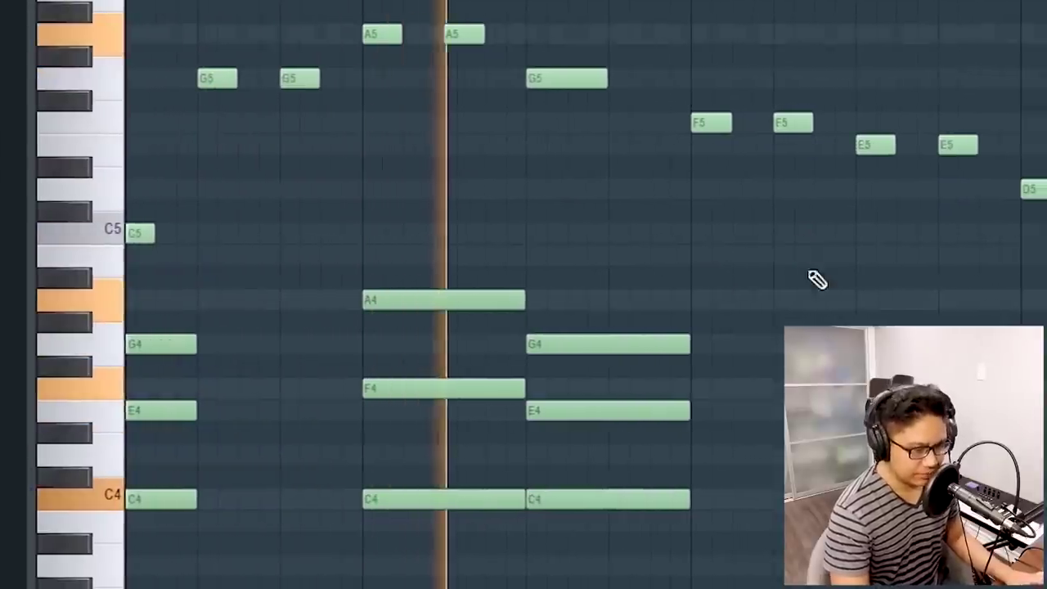
pyautogui.press('space')
pyautogui.moveTo(377, 586); pyautogui.dragTo(668, 290)
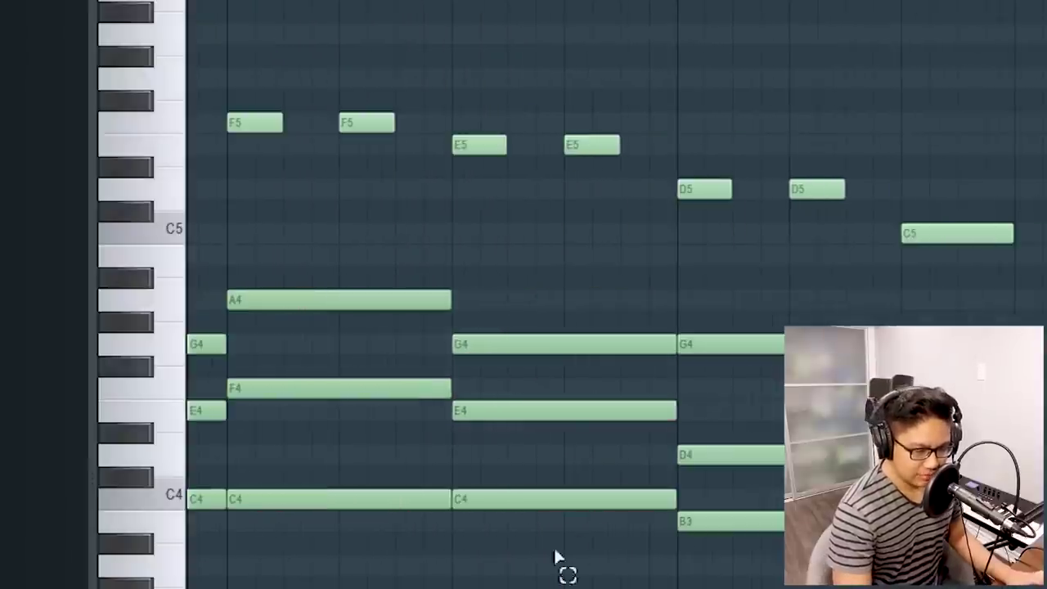
# Copy the C4-E4-G4 chord under the E5 notes to the second half of bar 4, beneath the final C5.
pyautogui.moveTo(561, 566); pyautogui.dragTo(528, 374)
pyautogui.click(528, 360)
pyautogui.rightClick(528, 361)
pyautogui.moveTo(572, 585); pyautogui.dragTo(501, 296)
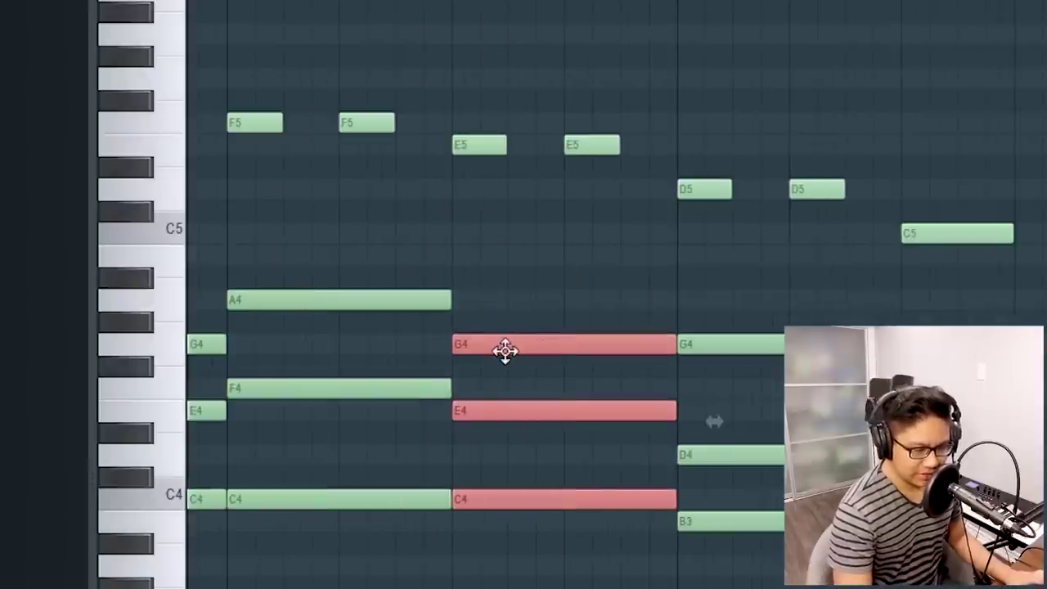
pyautogui.moveTo(505, 351); pyautogui.dragTo(969, 340)
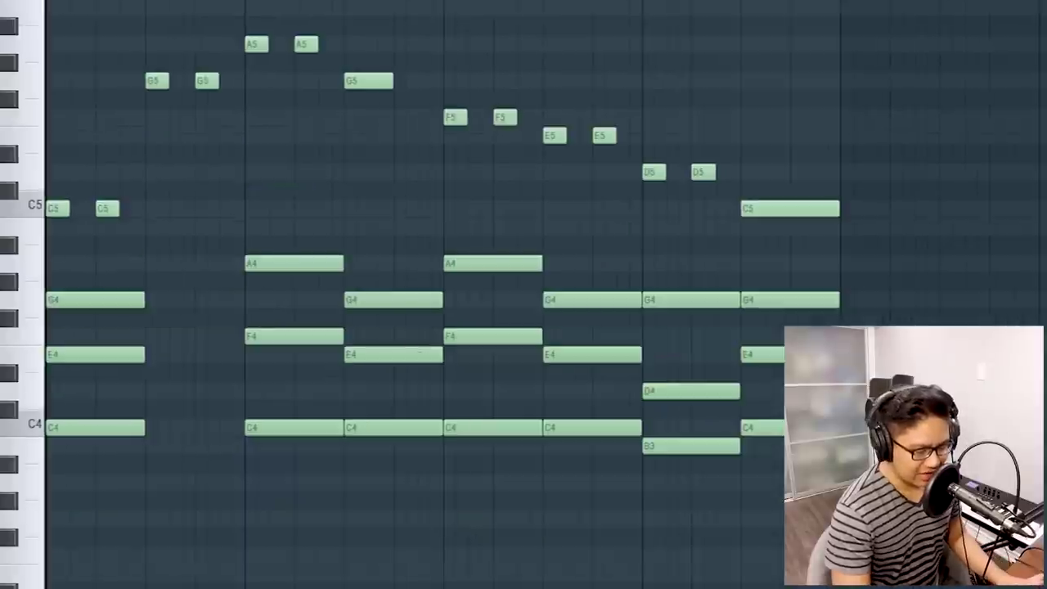
# Play back the full four-bar melody with its chord accompaniment.
pyautogui.moveTo(851, 507); pyautogui.dragTo(85, 219)
pyautogui.hotkey('ctrl', 'd')
pyautogui.press('space')
pyautogui.press('space')
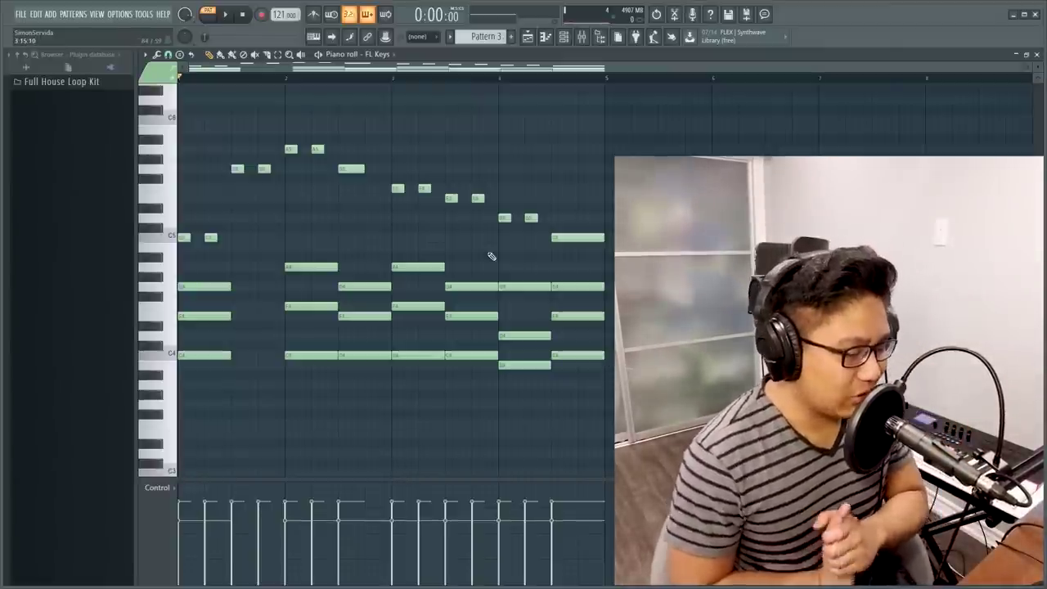
# Audition the triads of the C major scale after bar 4 one by one, from C major up to B-D-F.
pyautogui.scroll(-1, 491, 256)
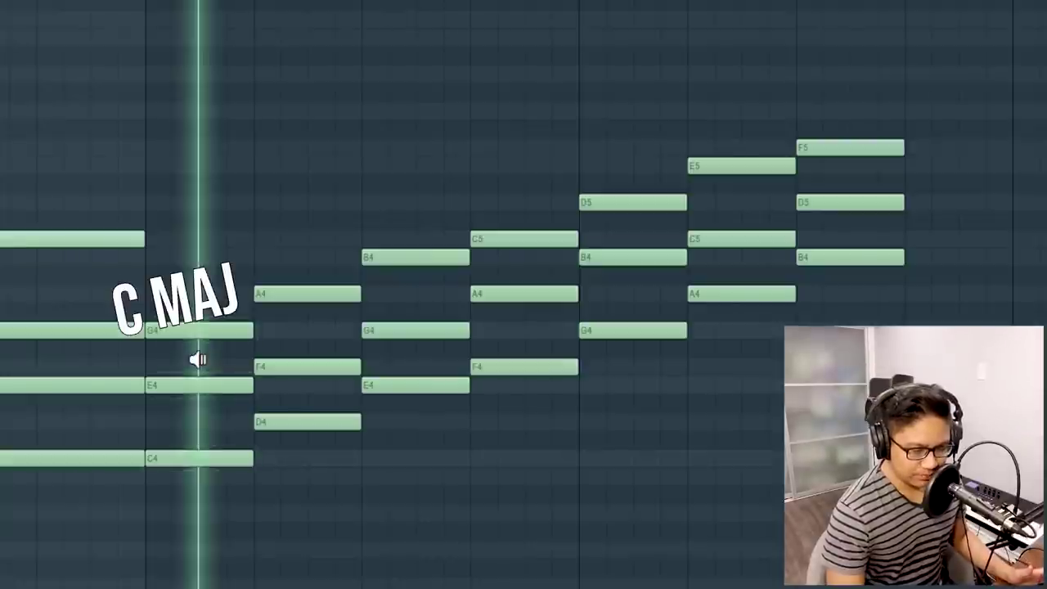
pyautogui.click(309, 359)
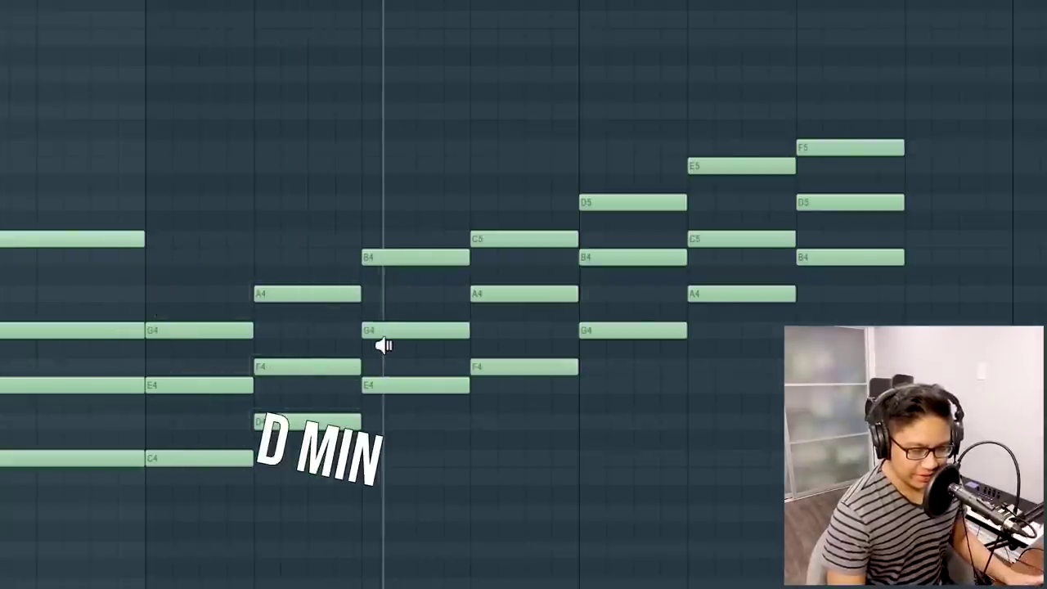
pyautogui.click(384, 346)
pyautogui.click(519, 314)
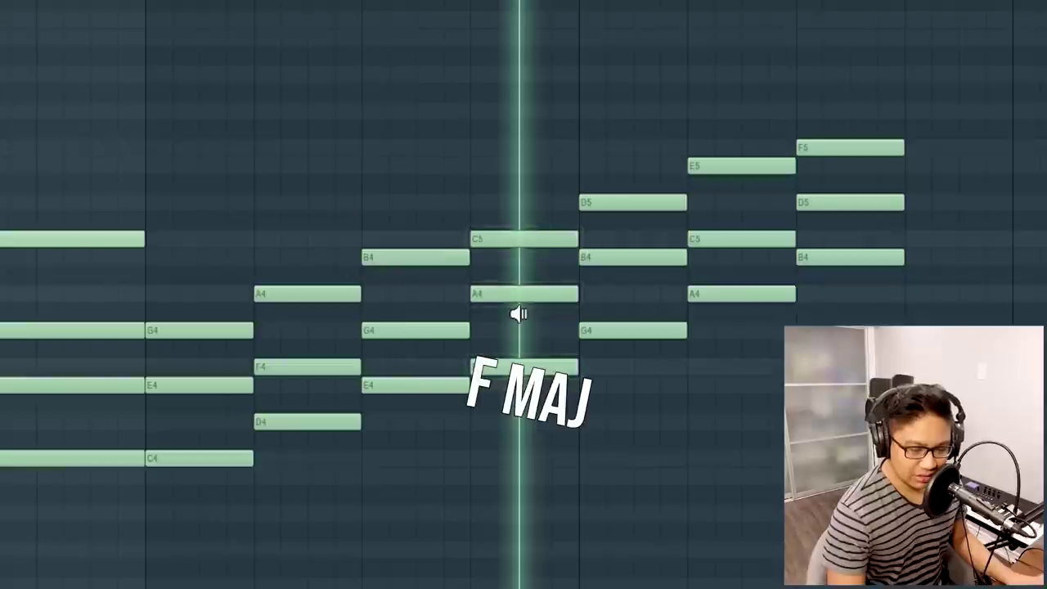
pyautogui.click(627, 276)
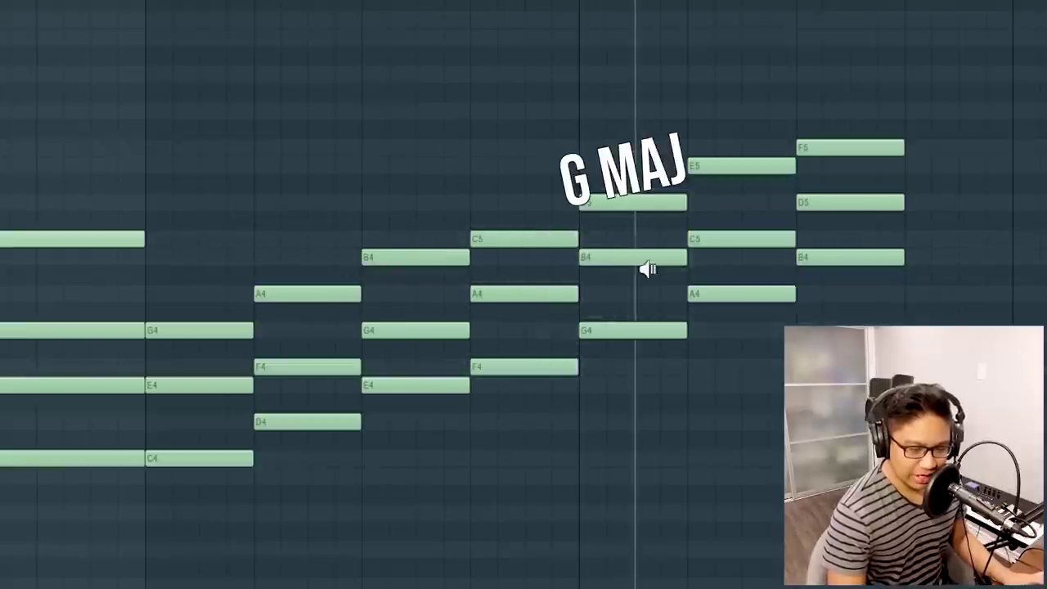
pyautogui.click(716, 239)
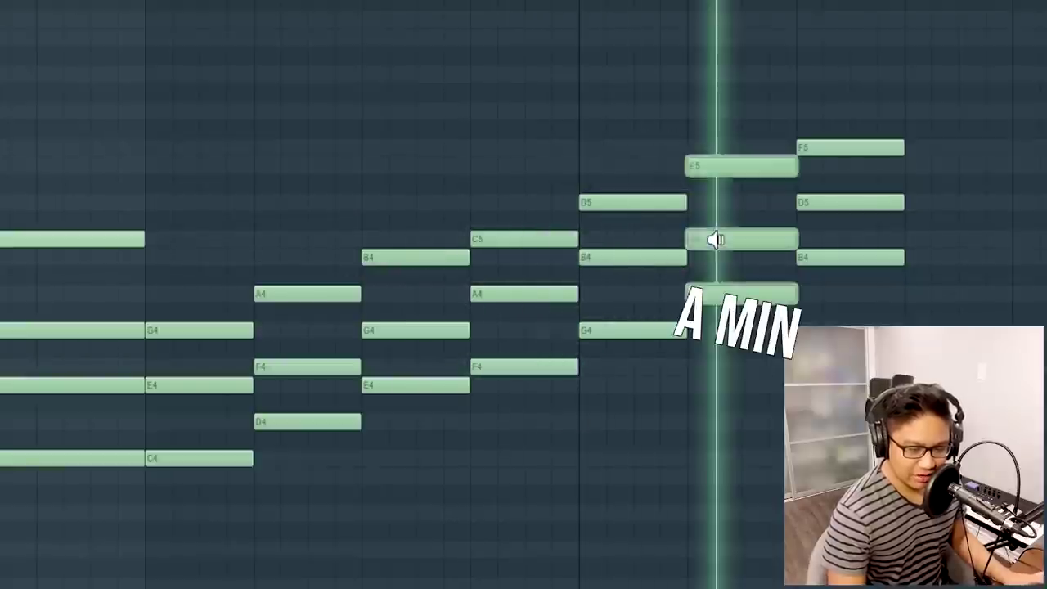
pyautogui.click(835, 220)
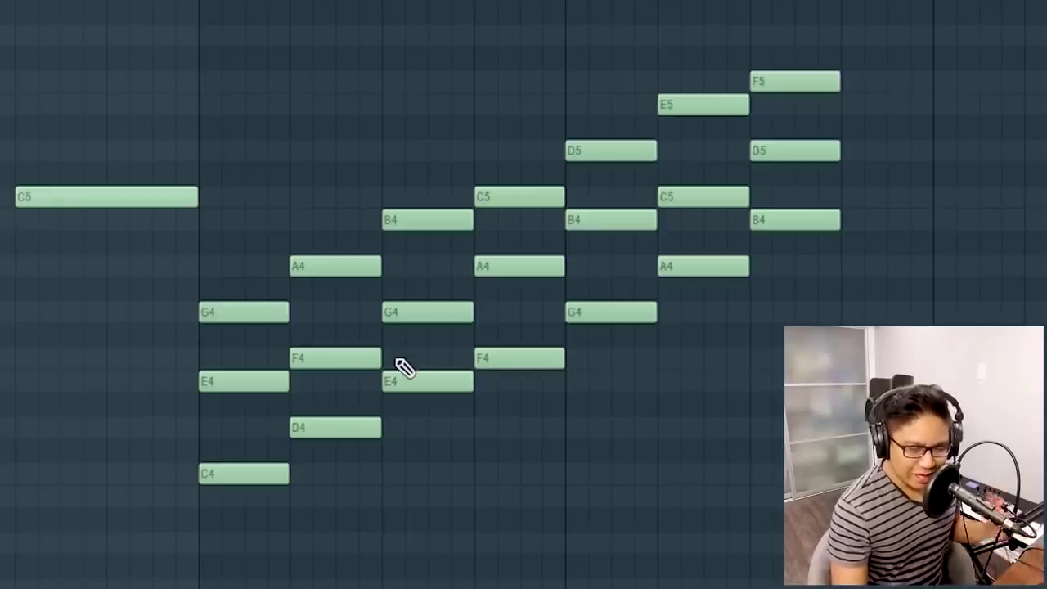
# Select the D minor, E minor and A minor triads in turn to single out the scale's minor chords.
pyautogui.moveTo(332, 209); pyautogui.dragTo(352, 434)
pyautogui.moveTo(443, 196); pyautogui.dragTo(470, 393)
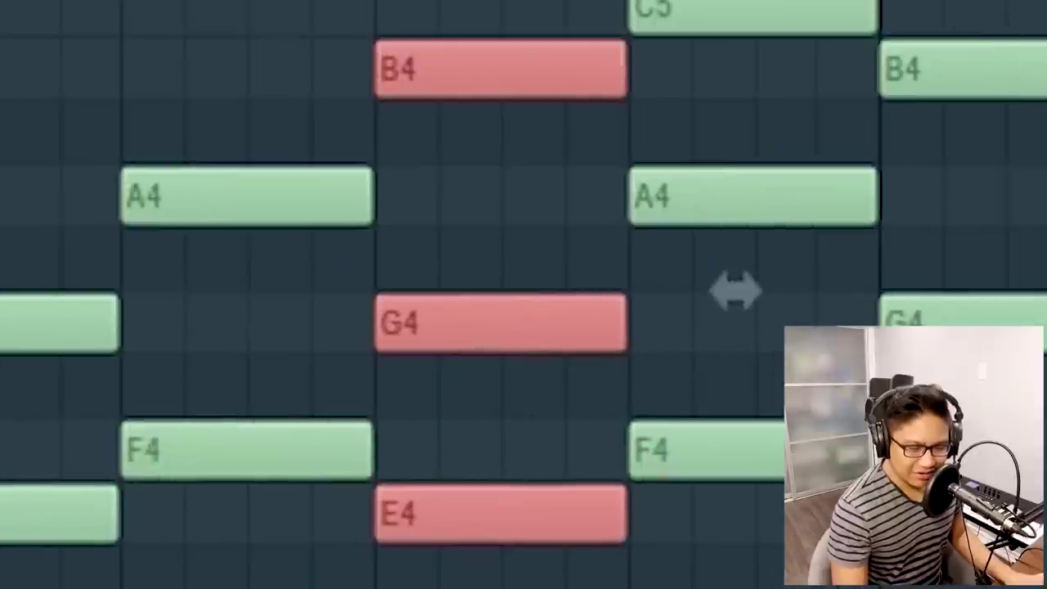
pyautogui.moveTo(605, 90); pyautogui.dragTo(688, 327)
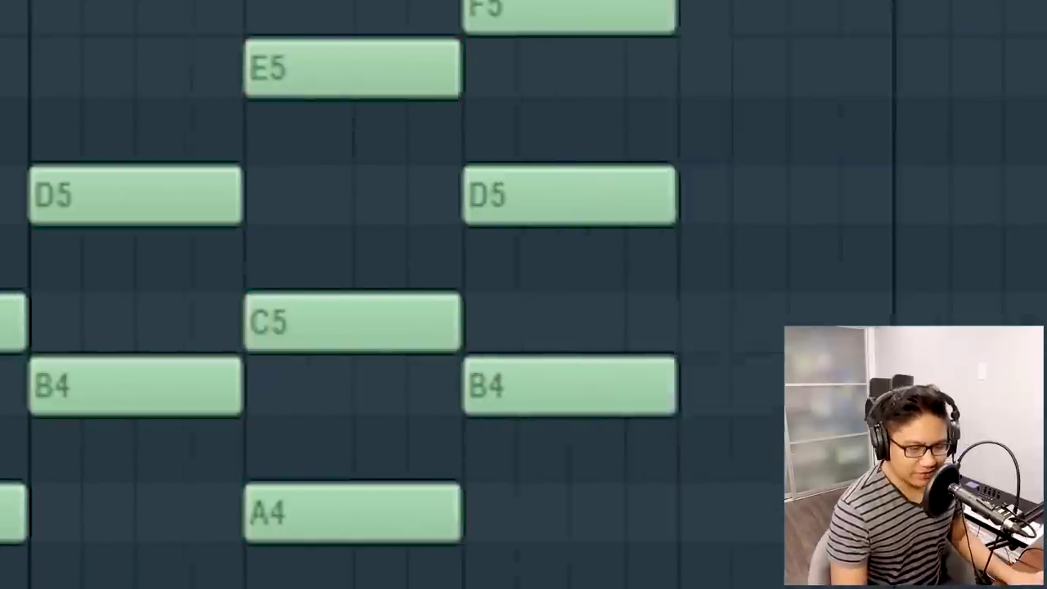
pyautogui.moveTo(542, 337); pyautogui.dragTo(520, 20)
pyautogui.scroll(-4, 524, 16)
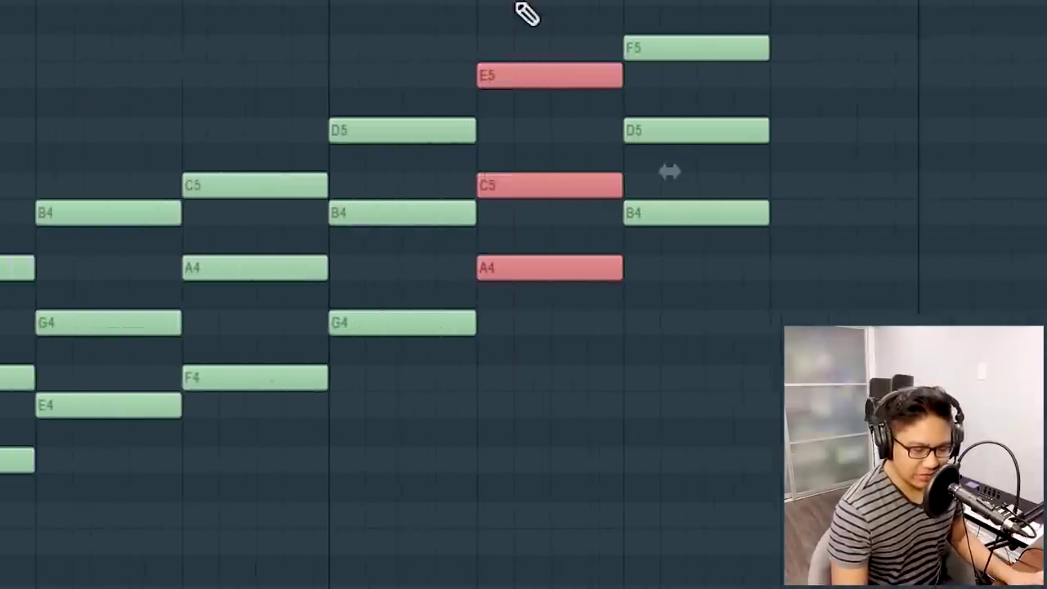
# Replace the opening chords with A3-C4-E4 in bar 1, D4-F4-A4 and E4-G4-B4 in bar 2, and D4-F4-A4 at the start of bar 3.
pyautogui.moveTo(683, 71); pyautogui.dragTo(333, 372)
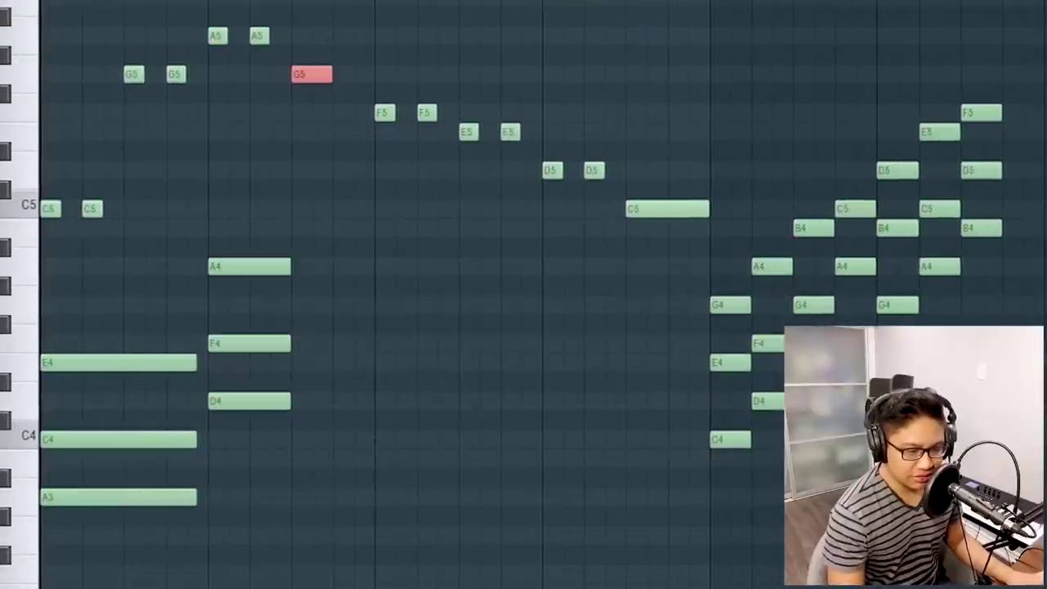
pyautogui.moveTo(316, 236); pyautogui.dragTo(305, 229)
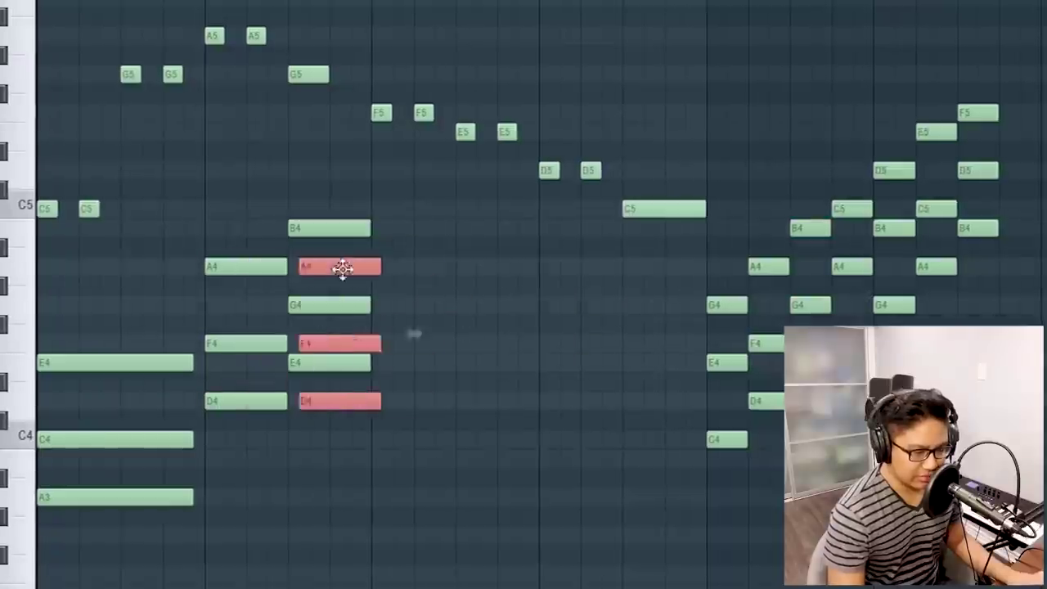
pyautogui.moveTo(342, 271); pyautogui.dragTo(392, 263)
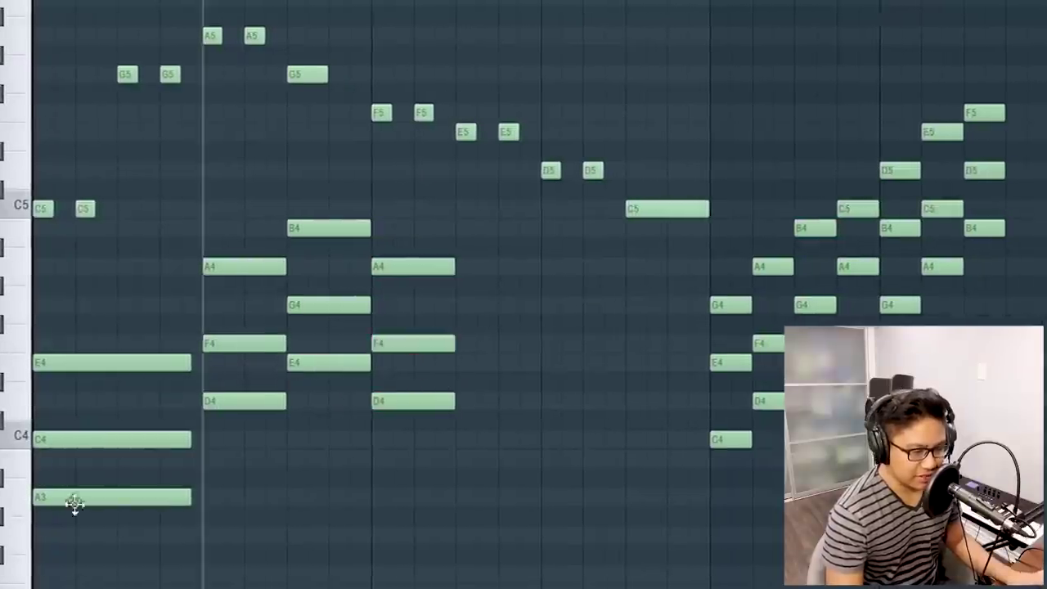
# Copy the A3-C4-E4 chord to the second halves of bars 3 and 4, add B3-D4-F4 between them, and play the result.
pyautogui.moveTo(74, 508); pyautogui.dragTo(46, 368)
pyautogui.moveTo(144, 363); pyautogui.dragTo(478, 362)
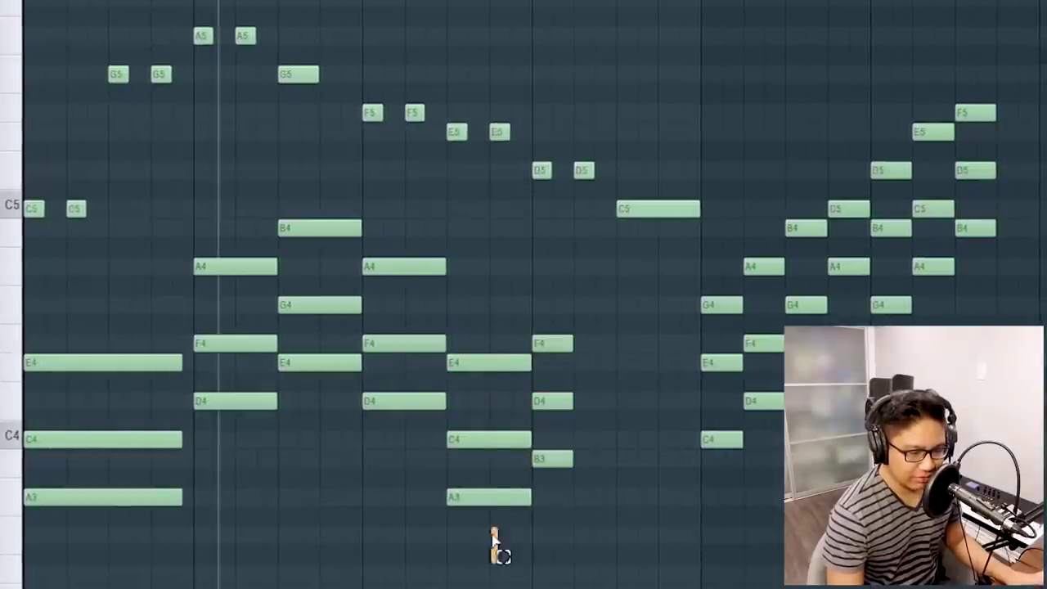
pyautogui.moveTo(476, 365); pyautogui.dragTo(631, 362)
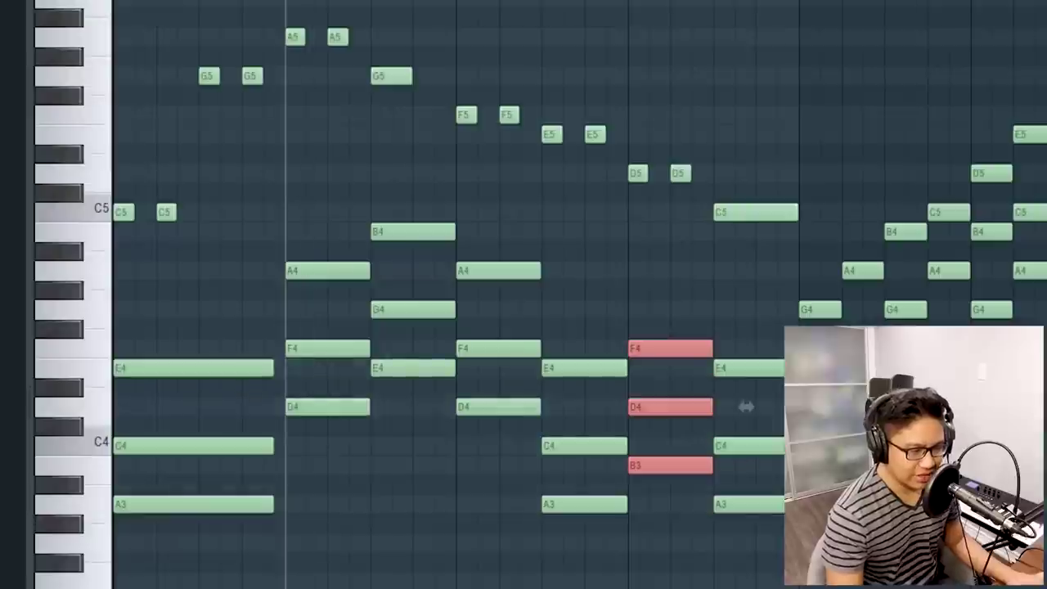
pyautogui.press('space')
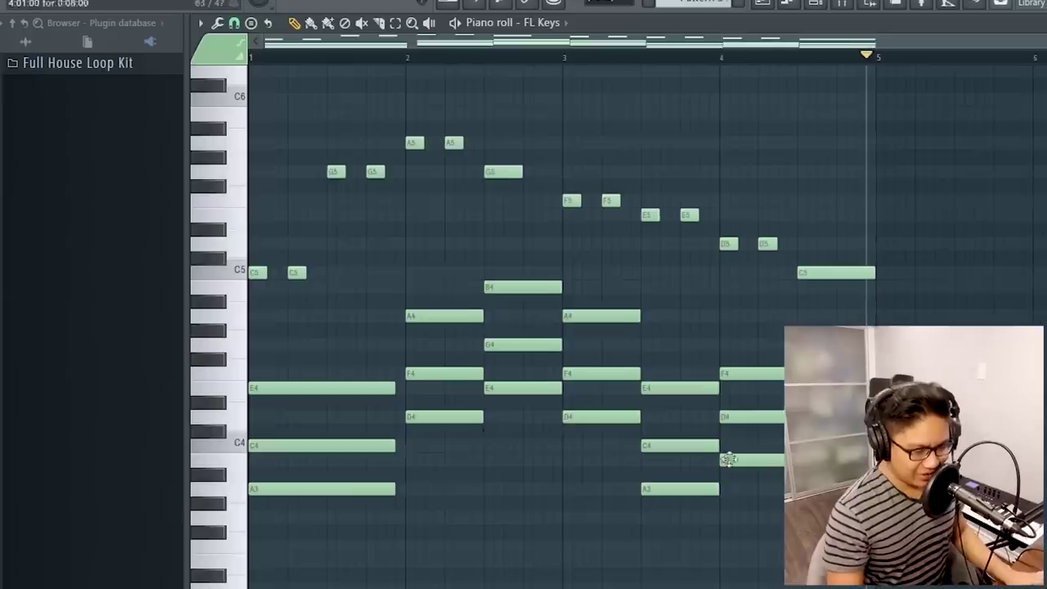
# Transpose all melody and chord notes up one octave and clear the note selection.
pyautogui.hotkey('ctrl', 'a')
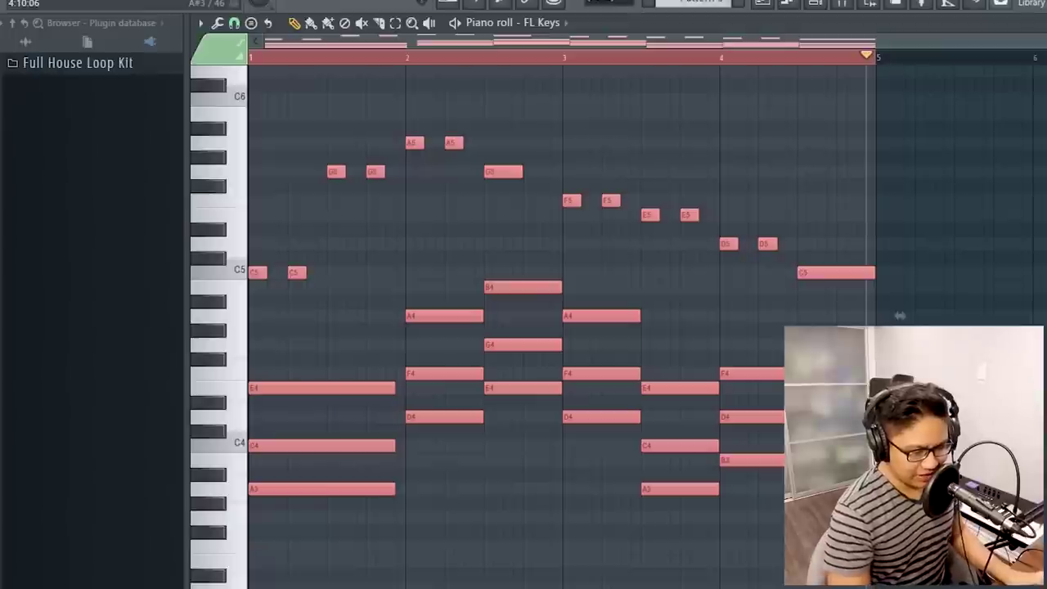
pyautogui.scroll(6, 781, 213)
pyautogui.scroll(-2, 365, 299)
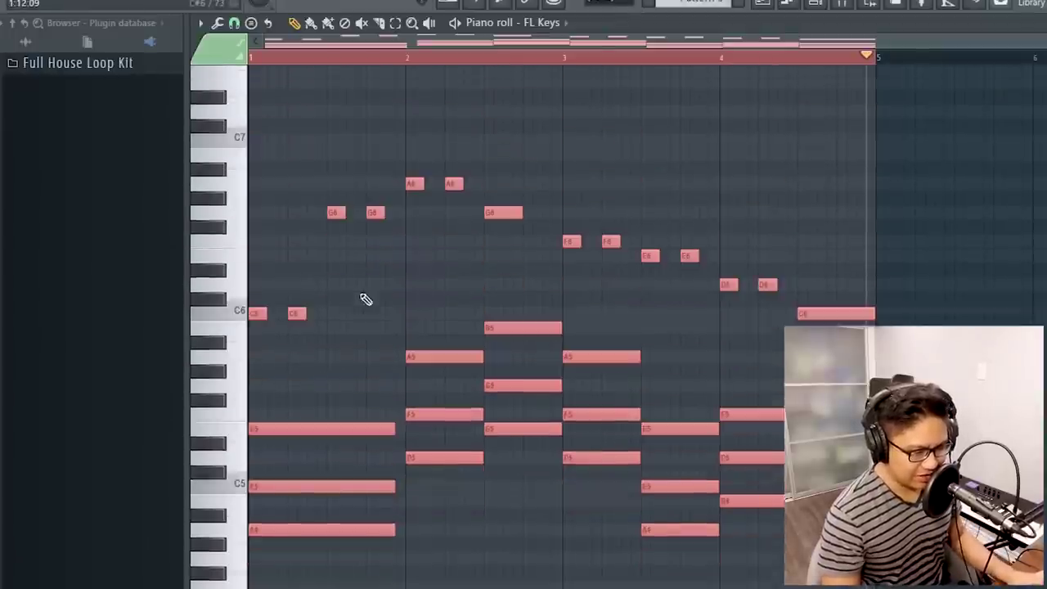
pyautogui.hotkey('ctrl', 'd')
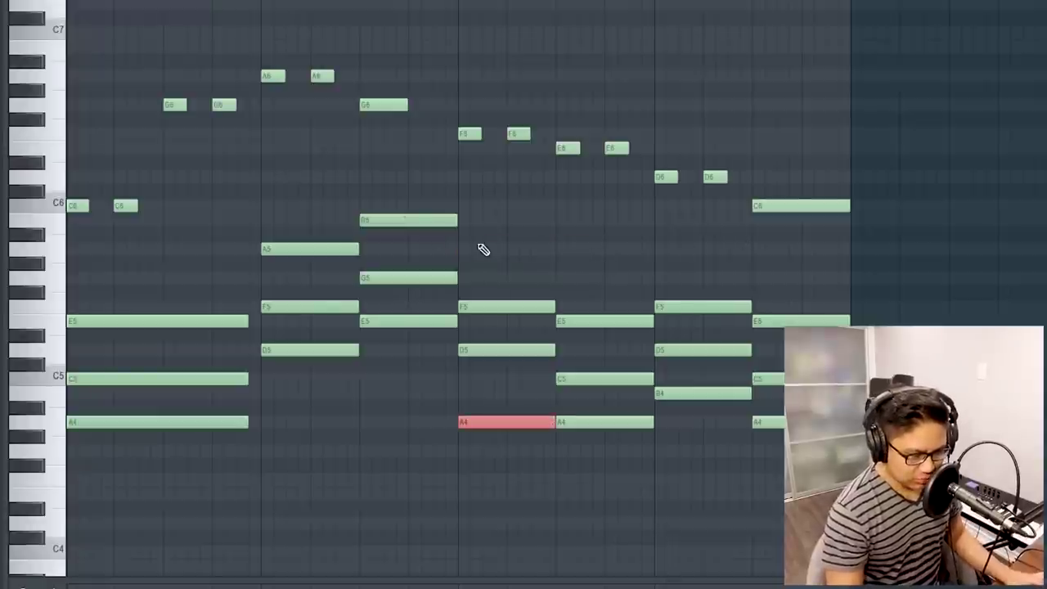
# Change bar 2's chords to A4-D5-F5 and C#5-E5-G5, compare them with the melody notes above, and play the pattern.
pyautogui.moveTo(481, 252); pyautogui.dragTo(182, 202)
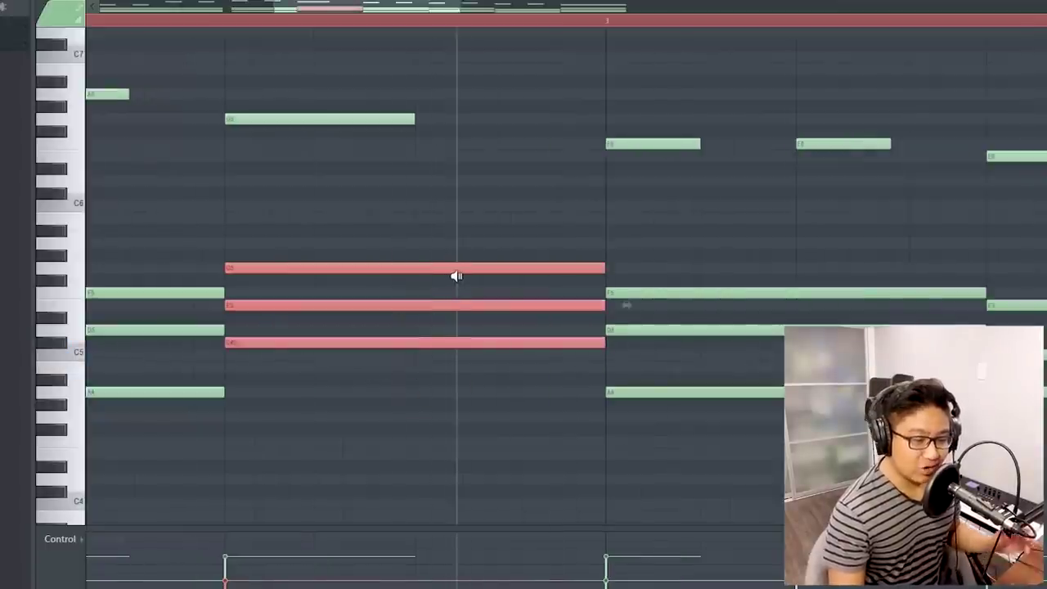
pyautogui.moveTo(394, 52); pyautogui.dragTo(320, 161)
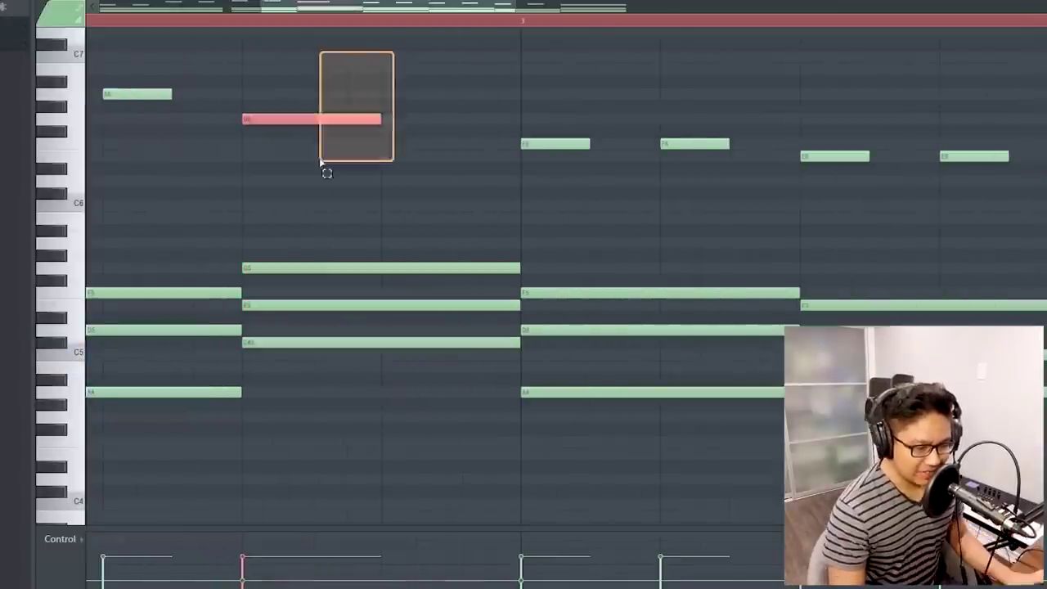
pyautogui.moveTo(324, 214); pyautogui.dragTo(307, 276)
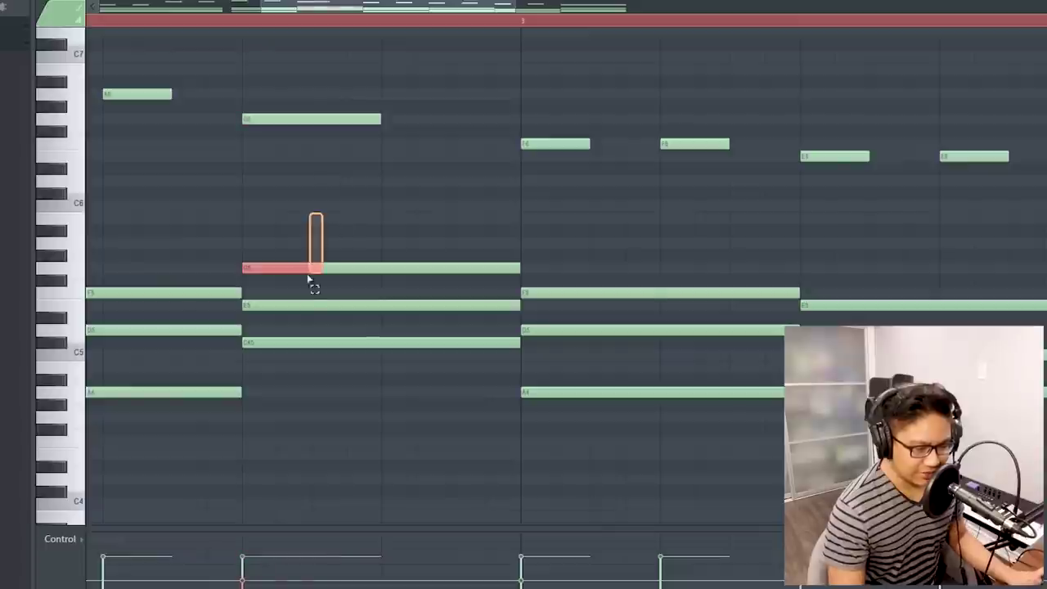
pyautogui.moveTo(418, 398); pyautogui.dragTo(317, 240)
pyautogui.moveTo(565, 492); pyautogui.dragTo(560, 249)
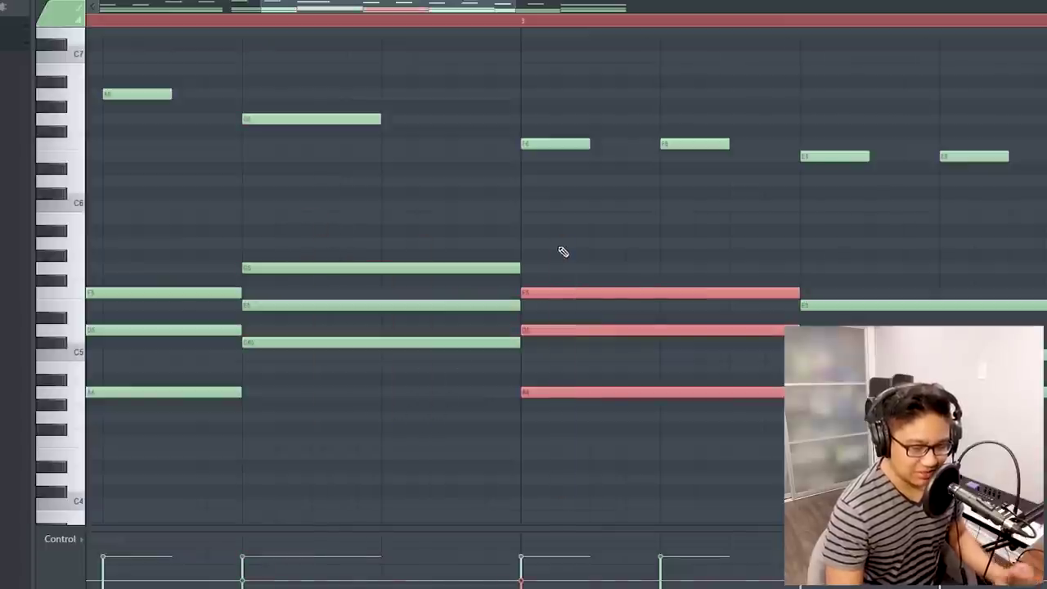
pyautogui.scroll(-3, 355, 114)
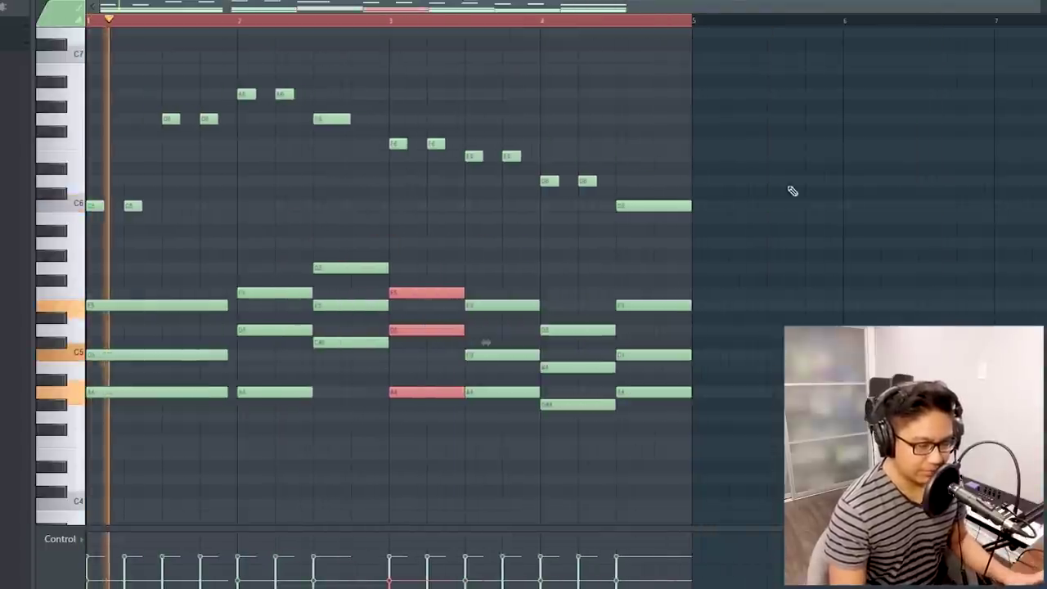
pyautogui.hotkey('ctrl', 'd')
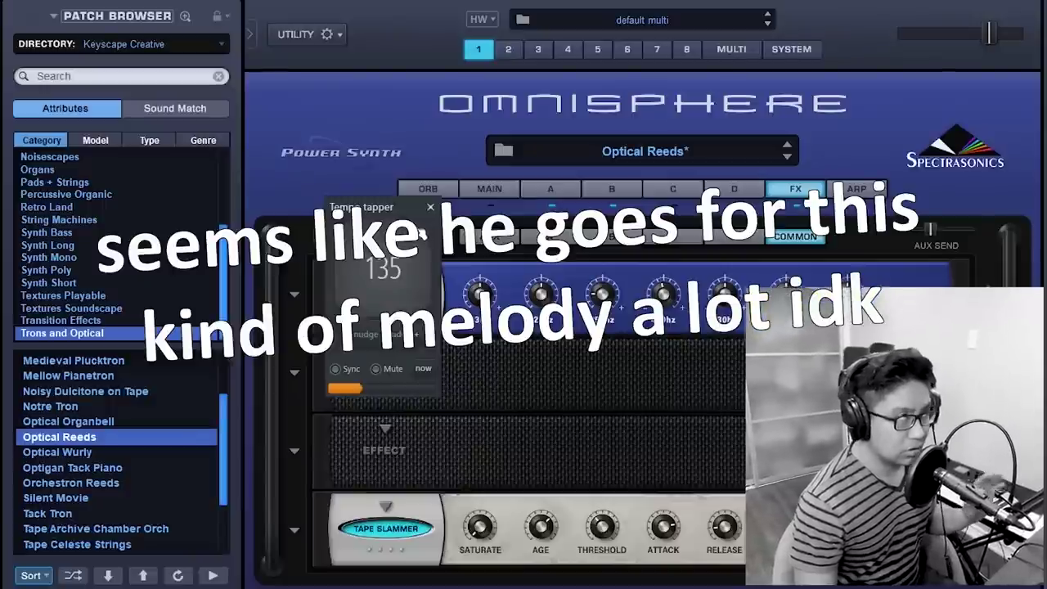
# Tap out the tempo in the Tempo tapper, and finish the new melody with a long G5 and a short C6 in bar 4.
pyautogui.click(411, 244)
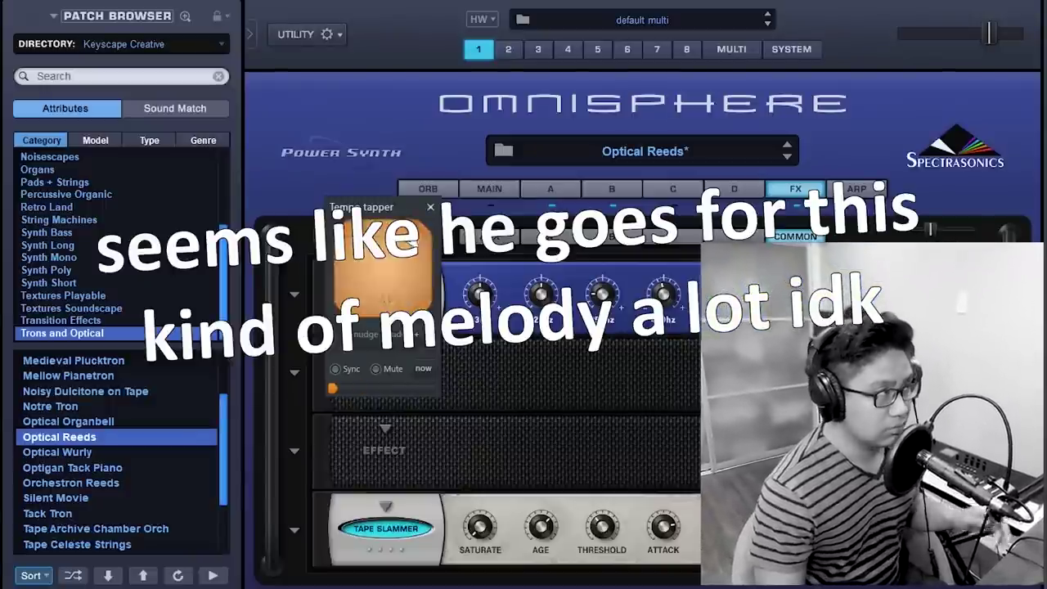
pyautogui.click(411, 244)
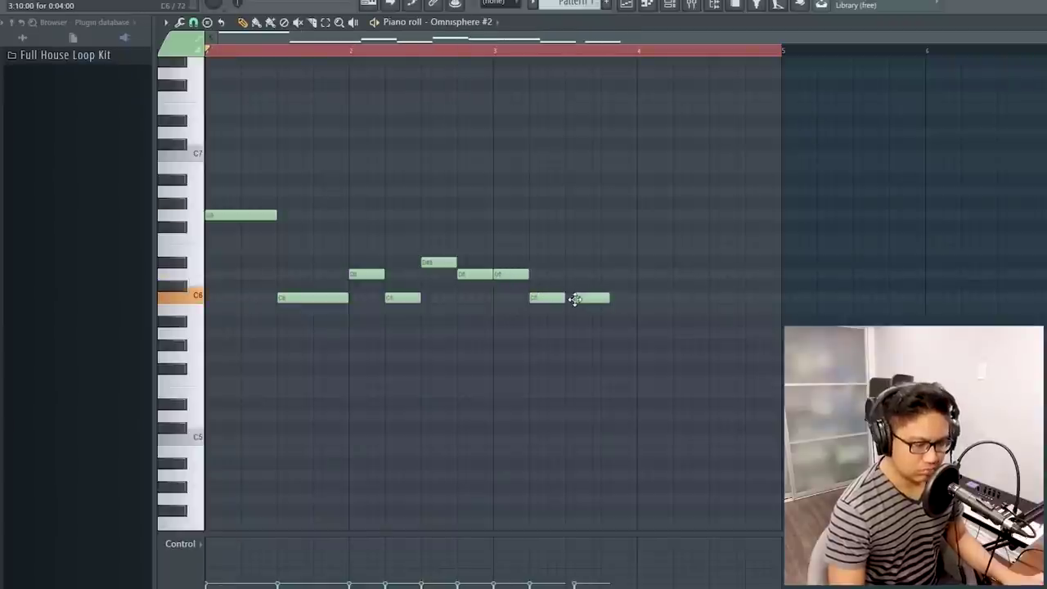
pyautogui.press('space')
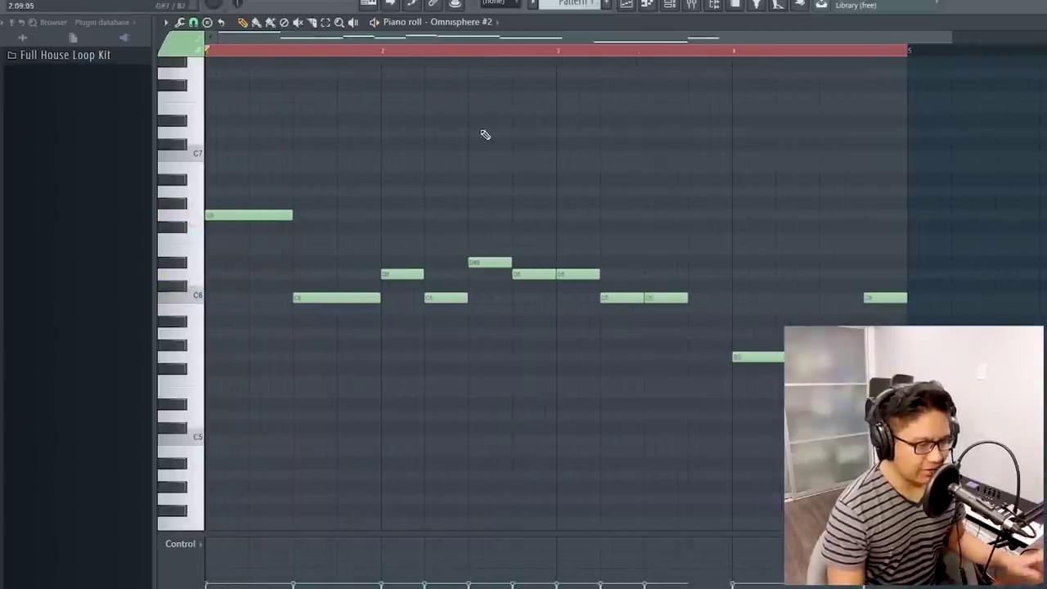
pyautogui.press('space')
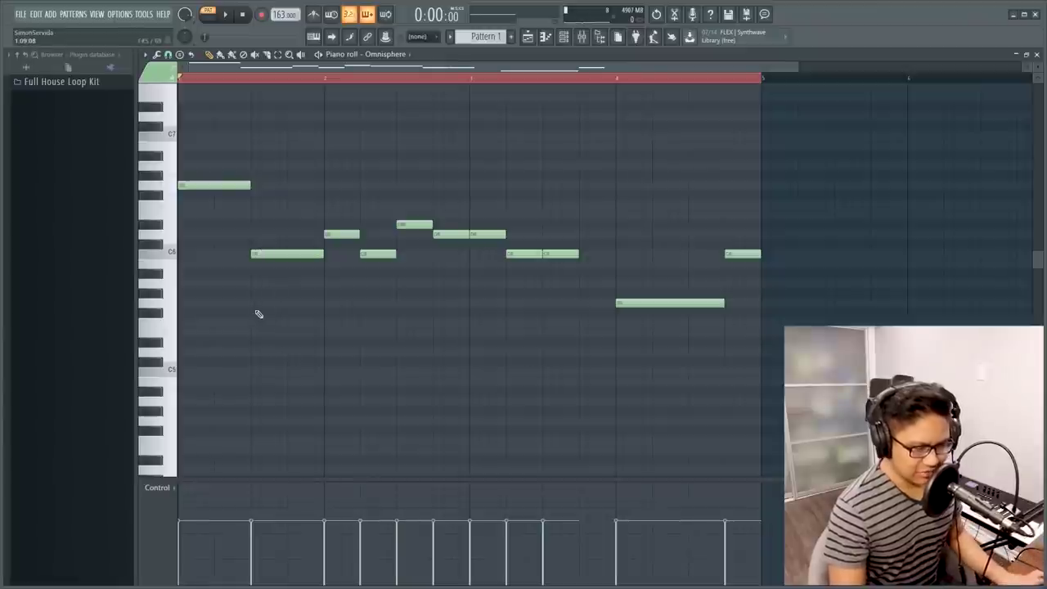
# Lay out the C minor scale's seven triads after bar 4, from C5-D#5-G5 up to A#5-D6-F6, as a chord reference.
pyautogui.scroll(-1, 716, 375)
pyautogui.moveTo(716, 375); pyautogui.dragTo(604, 275)
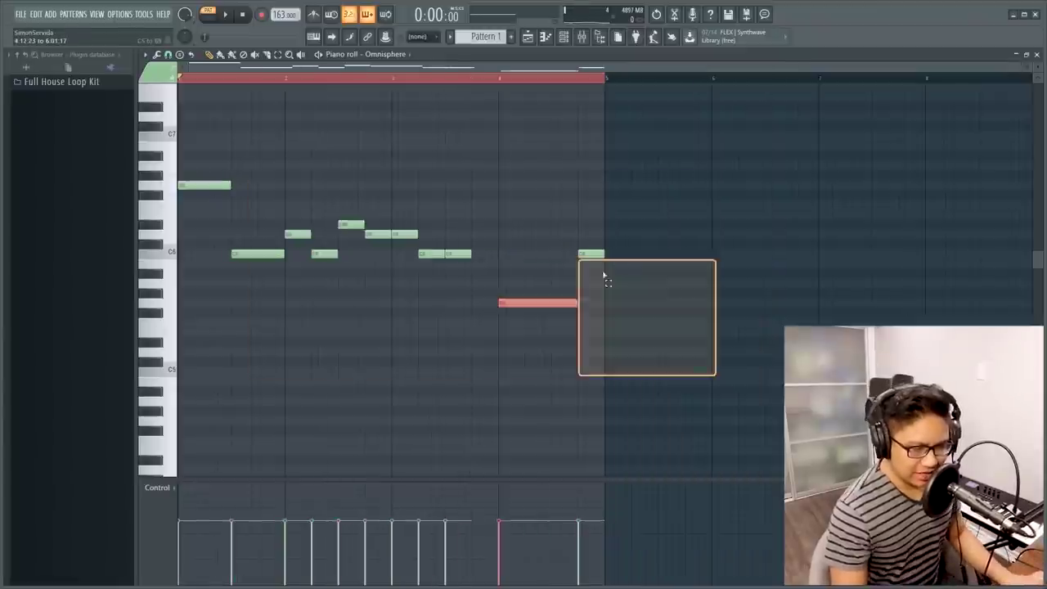
pyautogui.scroll(3, 745, 281)
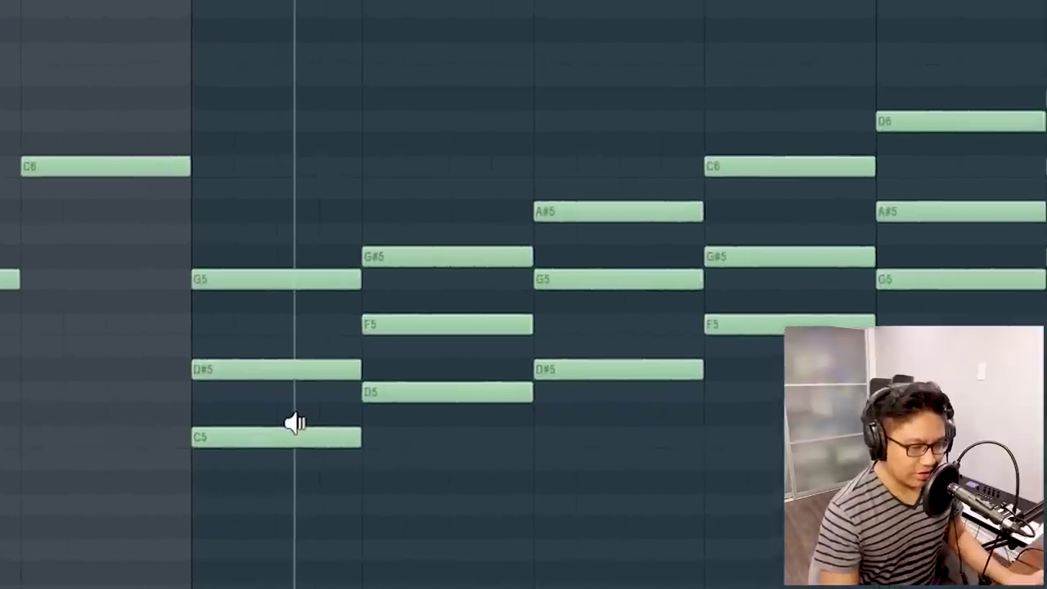
pyautogui.moveTo(264, 430); pyautogui.dragTo(352, 403)
pyautogui.click(352, 403)
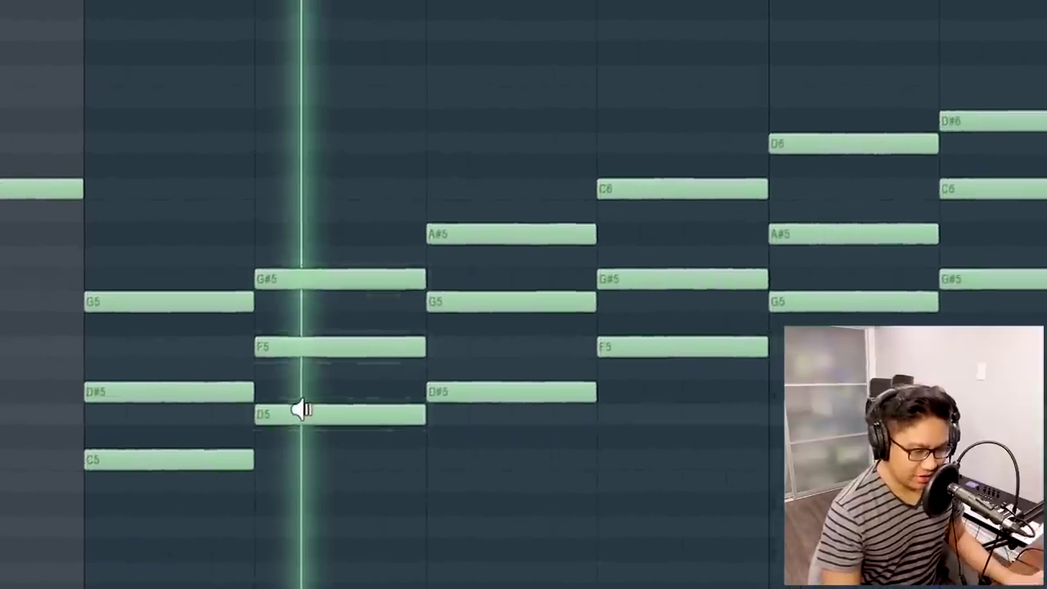
pyautogui.moveTo(478, 399); pyautogui.dragTo(808, 318)
pyautogui.moveTo(697, 338)
pyautogui.mouseDown()
pyautogui.moveTo(647, 348)
pyautogui.moveTo(886, 270)
pyautogui.moveTo(821, 283)
pyautogui.mouseUp()
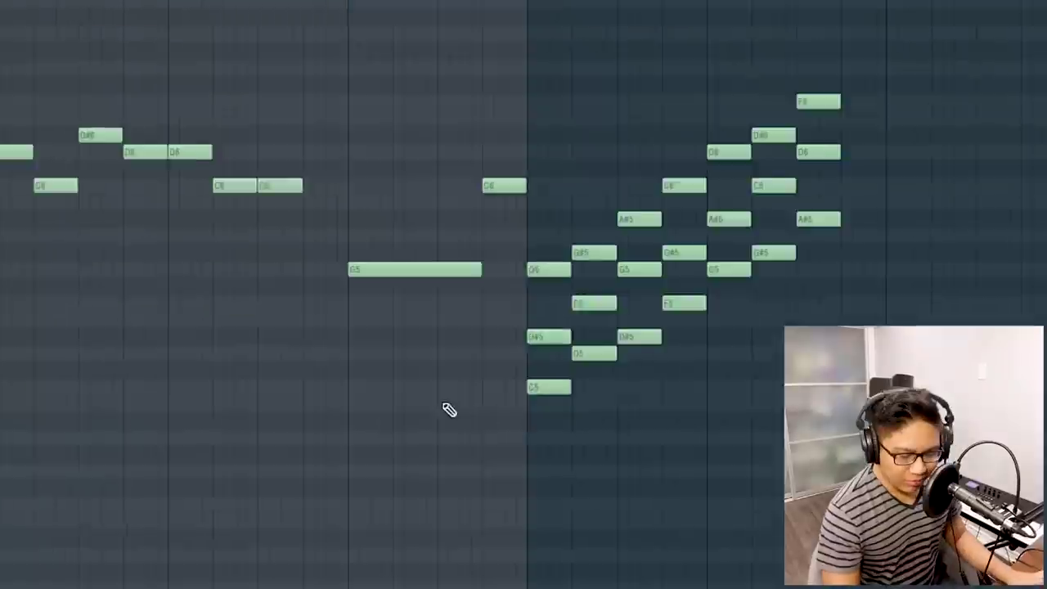
# Copy the C5-D#5-G5 triad across bar 1 and F5-G#5-C6 to the start of bar 2, inverting the latter by lowering C6 to C5.
pyautogui.scroll(-3, 547, 291)
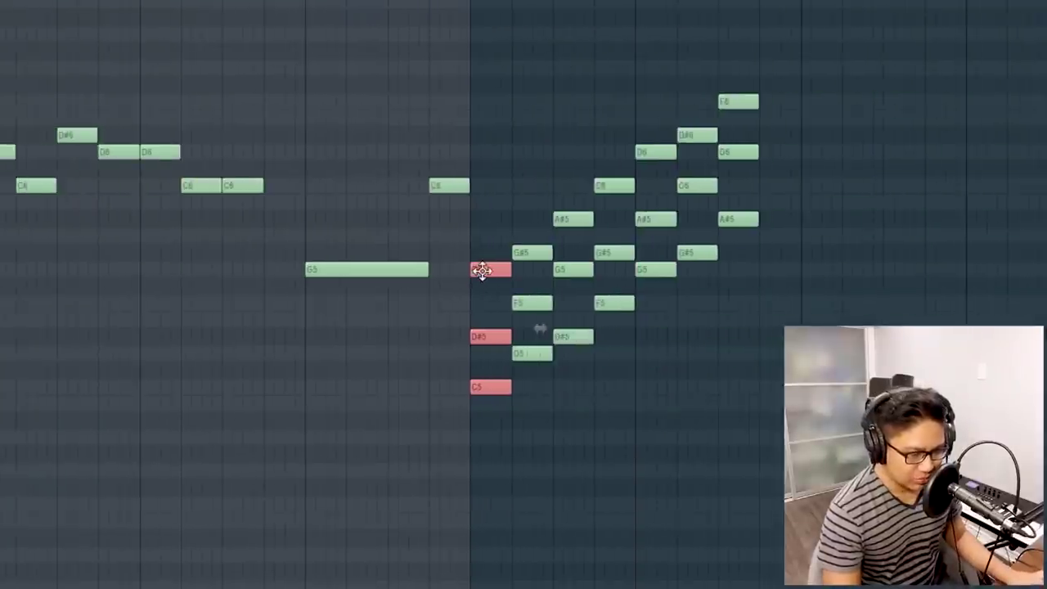
pyautogui.moveTo(482, 271); pyautogui.dragTo(57, 338)
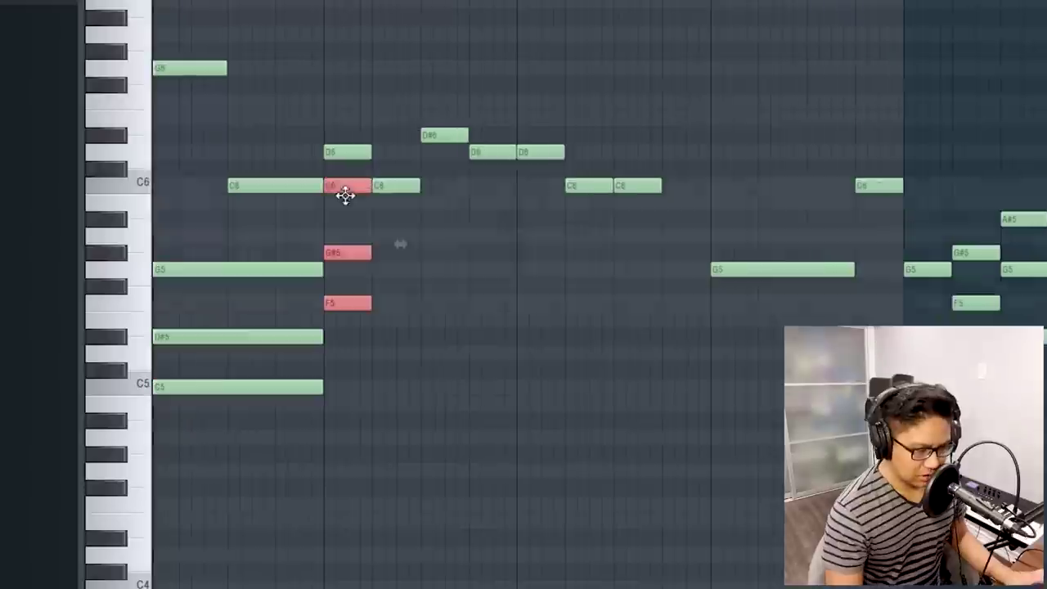
pyautogui.moveTo(329, 391); pyautogui.dragTo(325, 214)
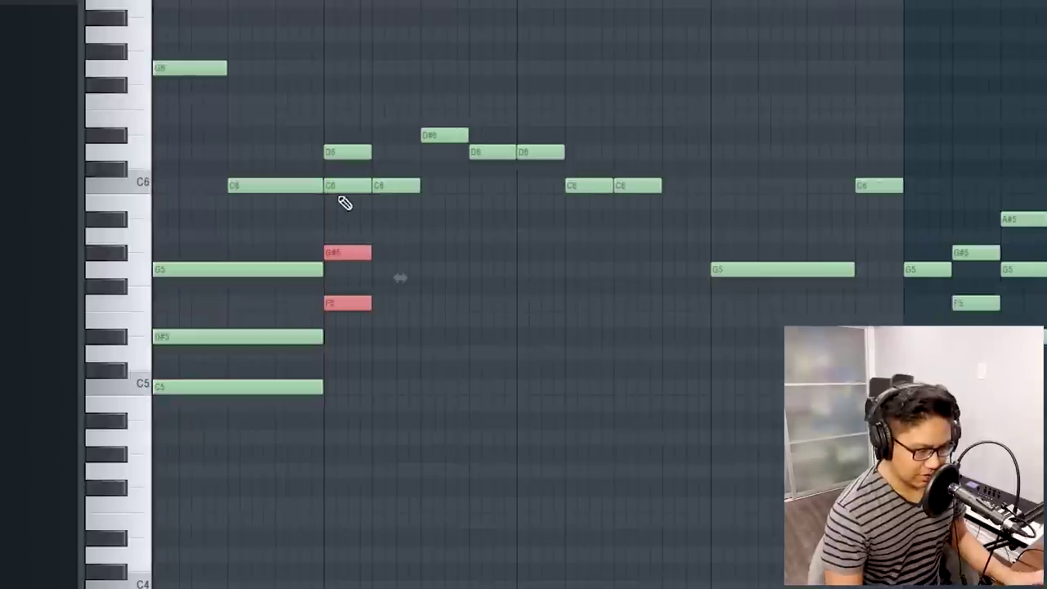
pyautogui.hotkey('ctrl', 'Down')
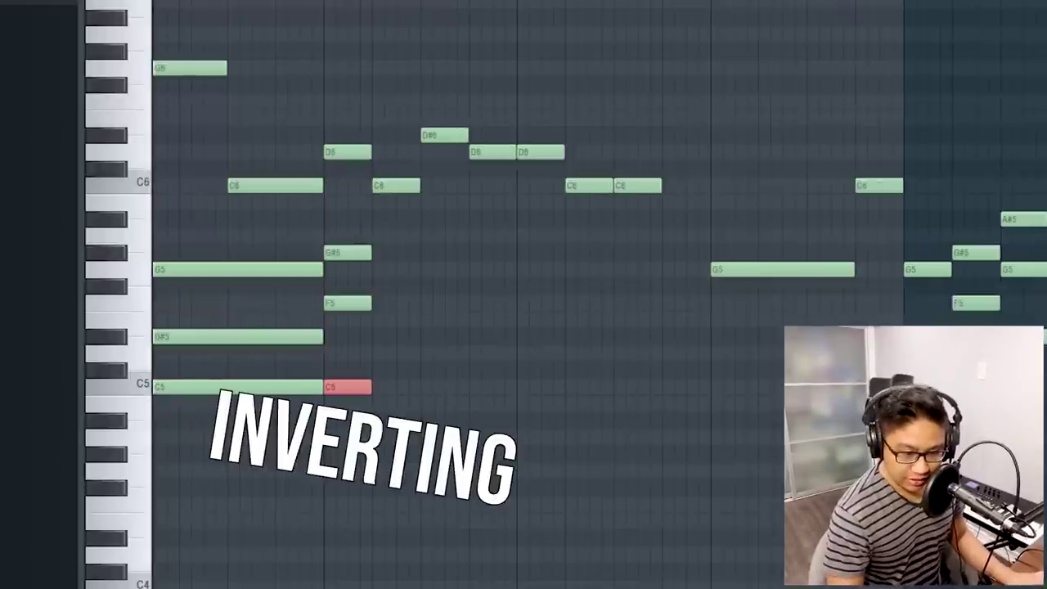
# Add the G5-A#5-D6 triad halfway through bar 2 with its D6 lowered to D5, and copy bar 1's chord to bar 3.
pyautogui.hotkey('ctrl', 'd')
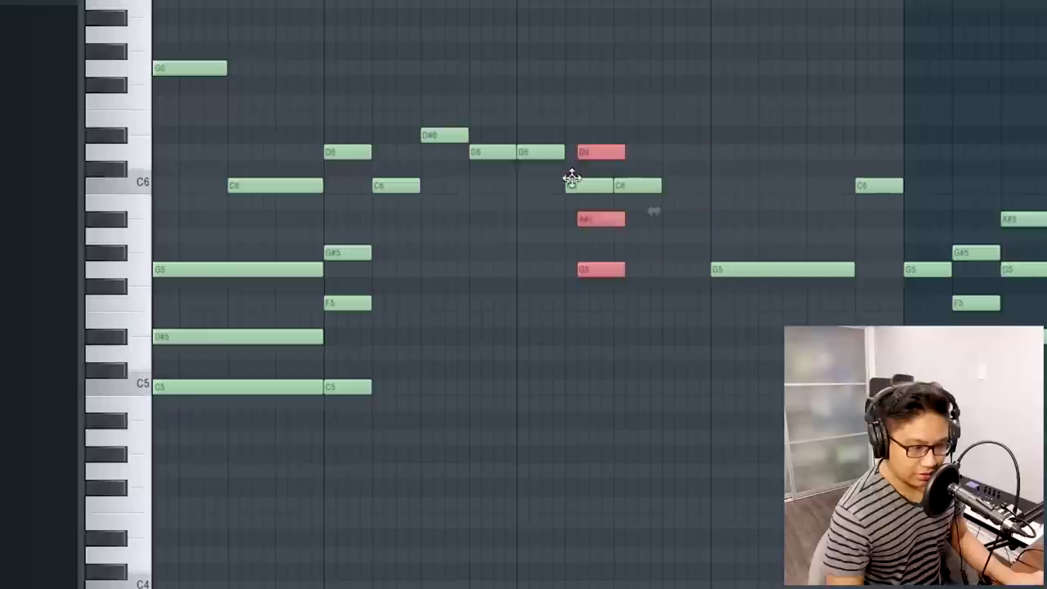
pyautogui.moveTo(444, 176); pyautogui.dragTo(458, 131)
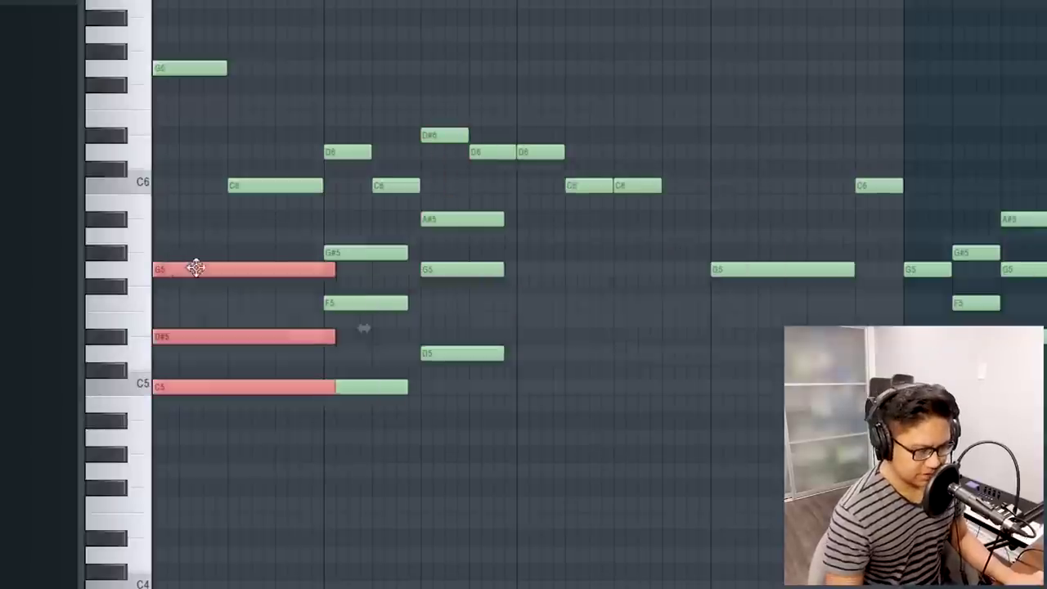
pyautogui.moveTo(194, 267); pyautogui.dragTo(572, 269)
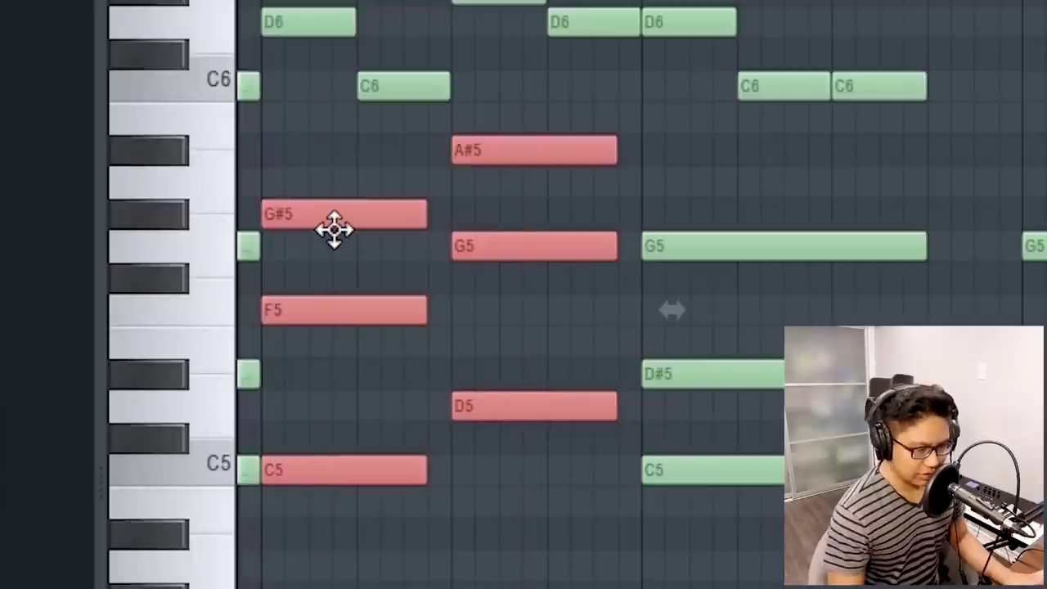
# Raise the C5 in bar 2's first chord to D5, and fill bar 4 with F4-G#4-C5 and G4-A#4-D5.
pyautogui.moveTo(498, 547); pyautogui.dragTo(356, 155)
pyautogui.moveTo(357, 156); pyautogui.dragTo(354, 144)
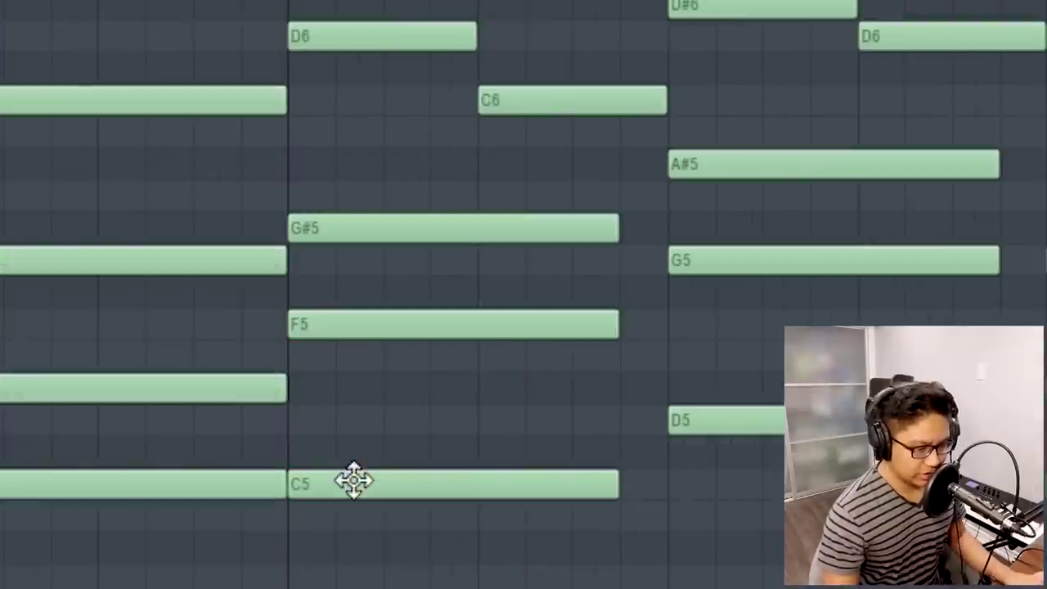
pyautogui.moveTo(353, 480); pyautogui.dragTo(351, 416)
pyautogui.scroll(-4, 357, 533)
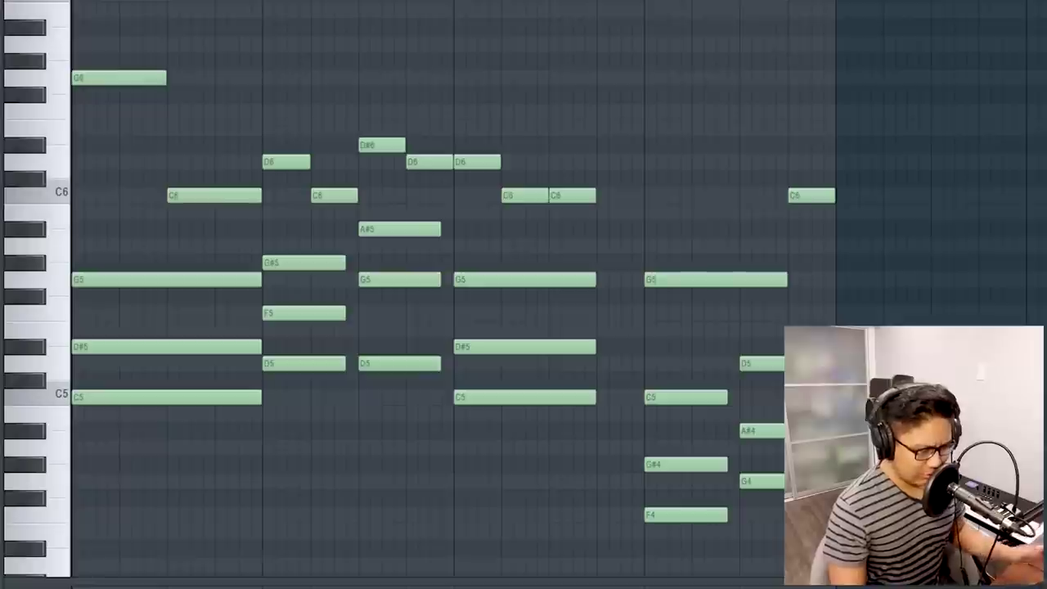
# Slice the upper chord notes in bars 1 to 3 on the beats and remove the leading pieces to form rising arpeggios, playing them back.
pyautogui.press('space')
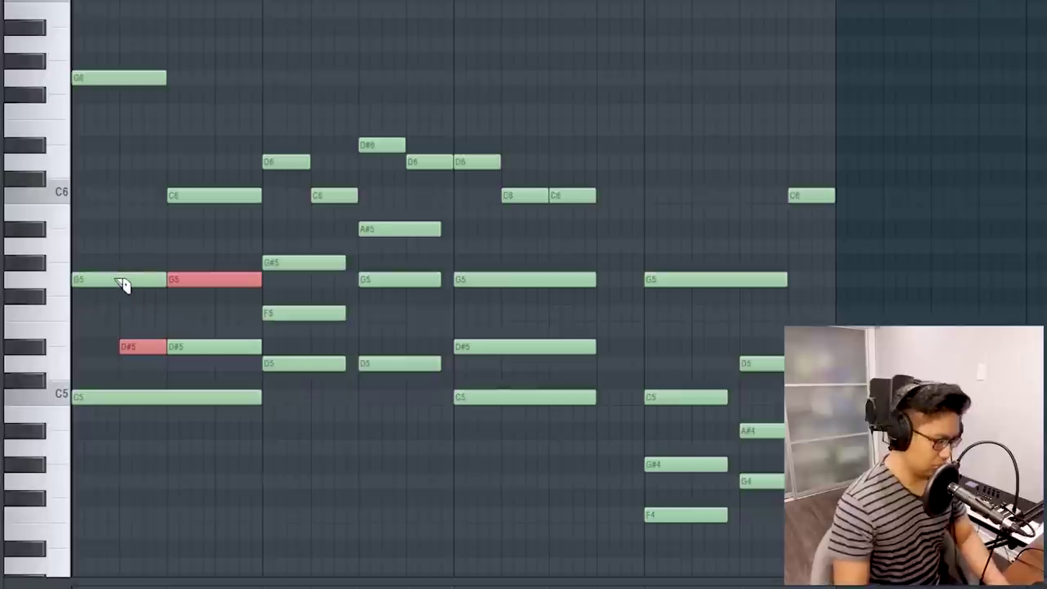
pyautogui.press('space')
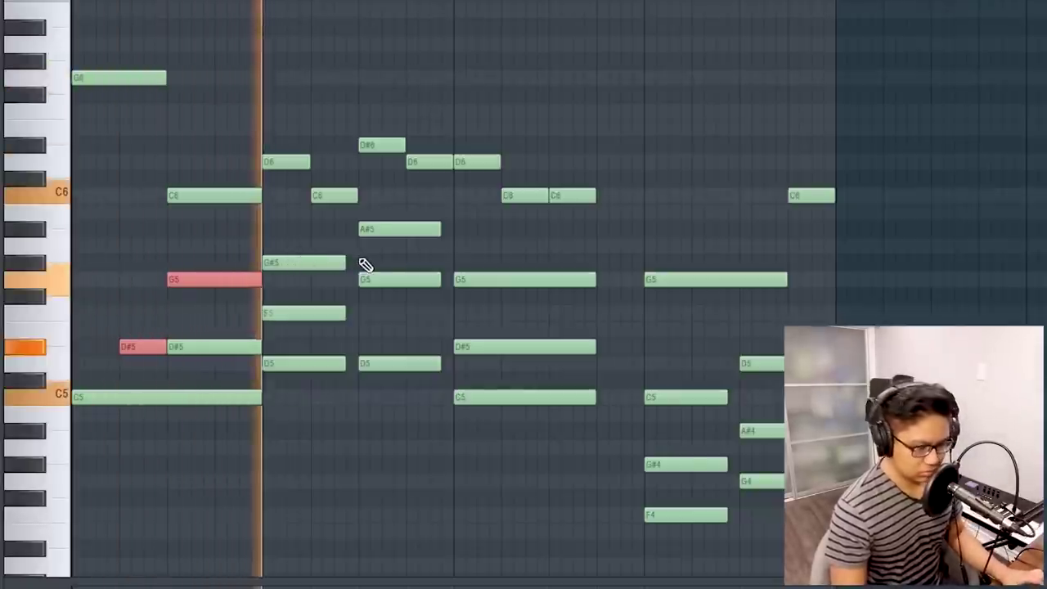
pyautogui.press('space')
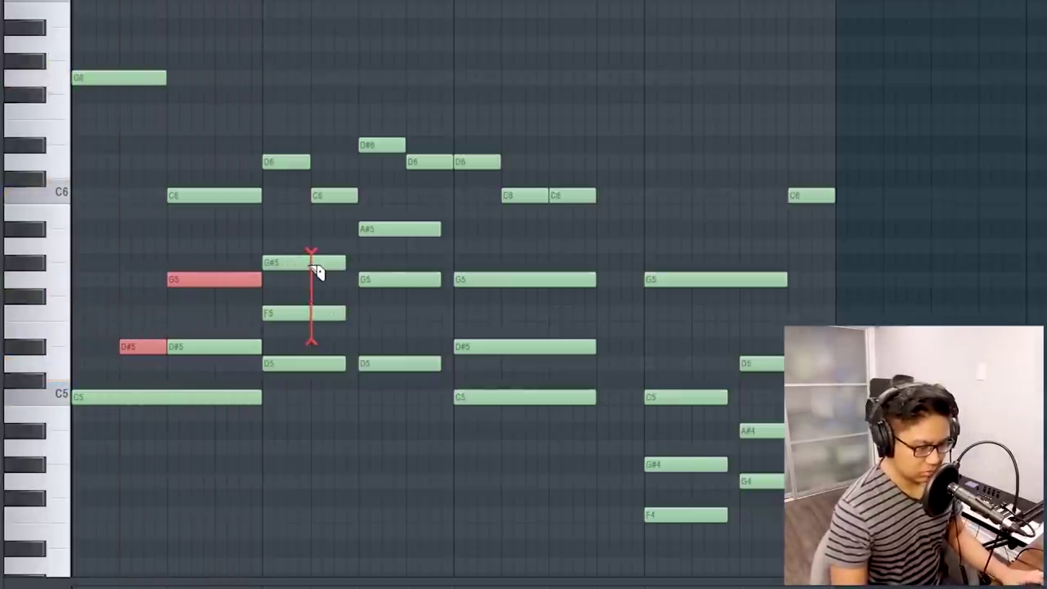
pyautogui.moveTo(319, 285); pyautogui.dragTo(317, 259)
pyautogui.press('space')
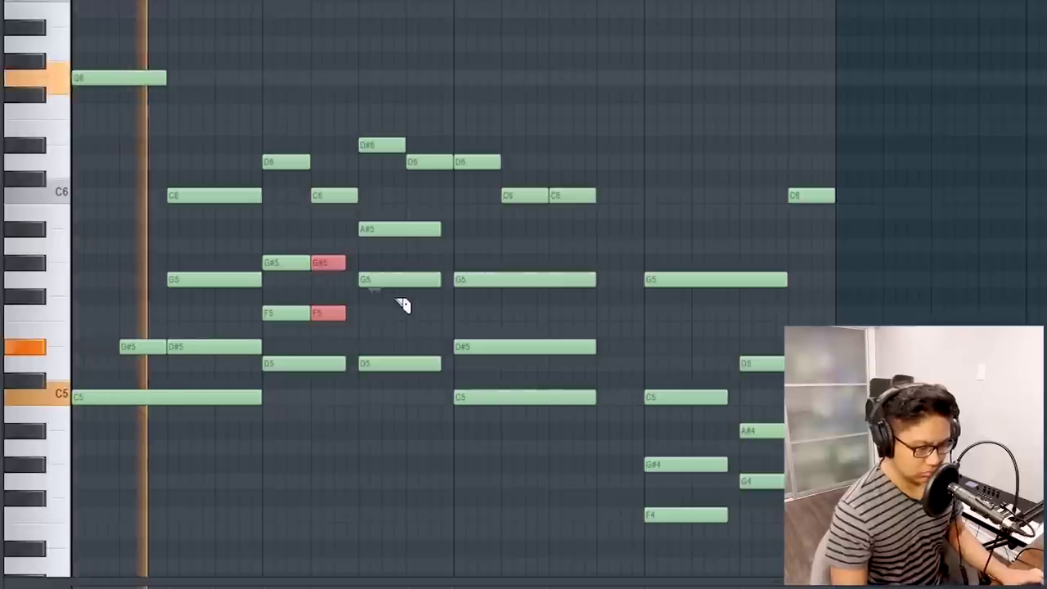
pyautogui.moveTo(404, 304); pyautogui.dragTo(412, 222)
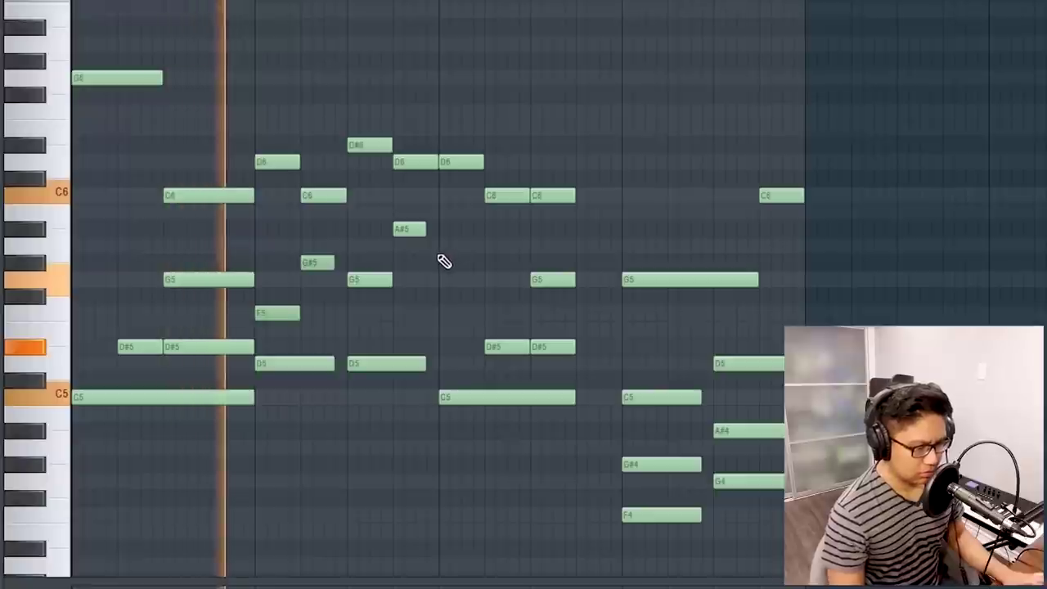
# In the copy without chords, place the G#4-C5-D#5 triad across bar 1 and a copy of A#4-D5-F5 near the start of bar 2.
pyautogui.scroll(3, 818, 306)
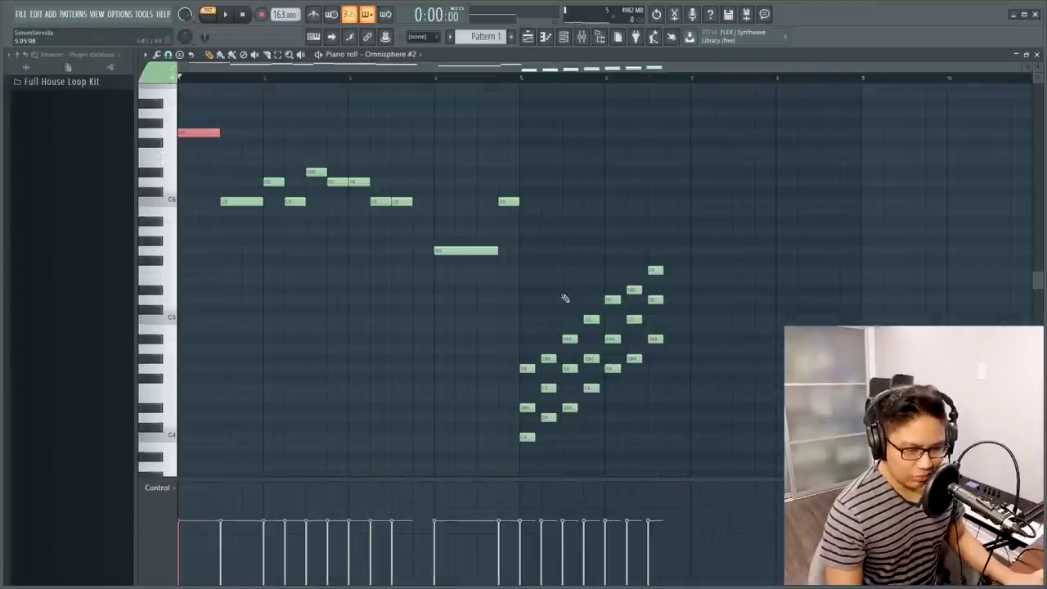
pyautogui.scroll(-3, 563, 297)
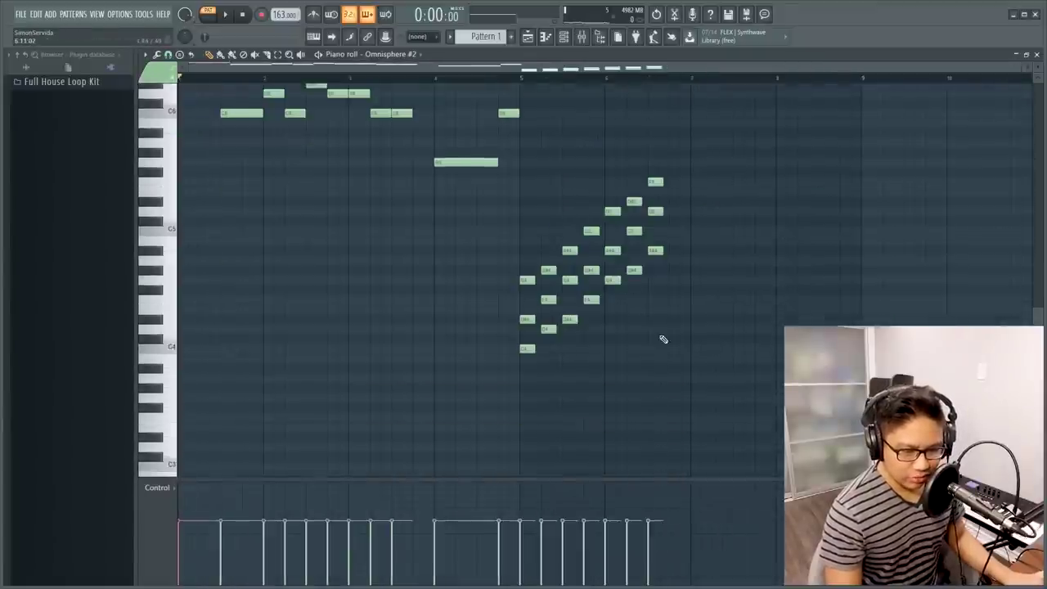
pyautogui.scroll(3, 647, 332)
pyautogui.scroll(-3, 584, 190)
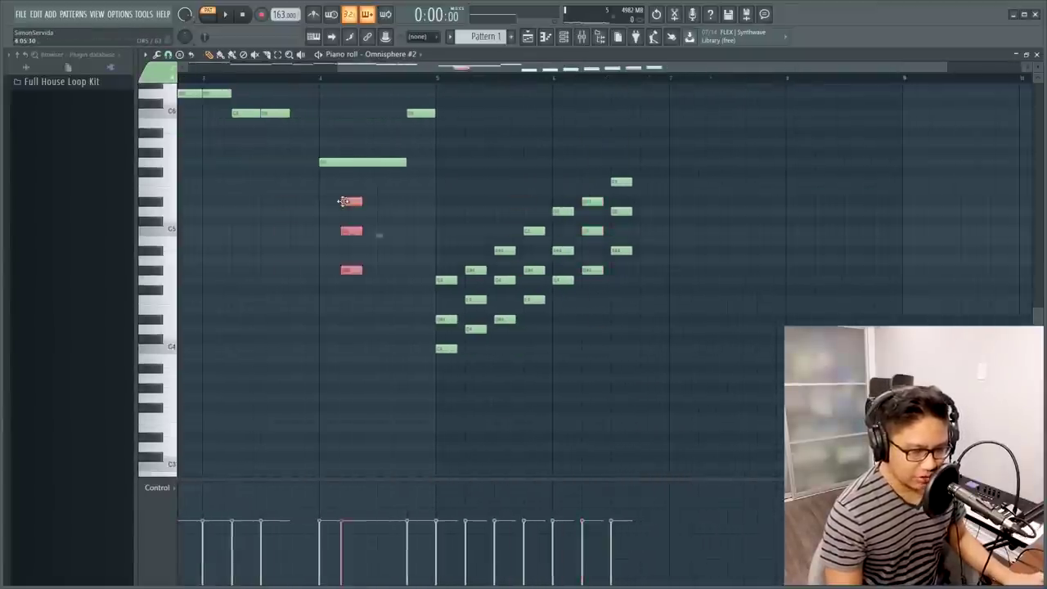
pyautogui.hotkey('ctrl', 'z')
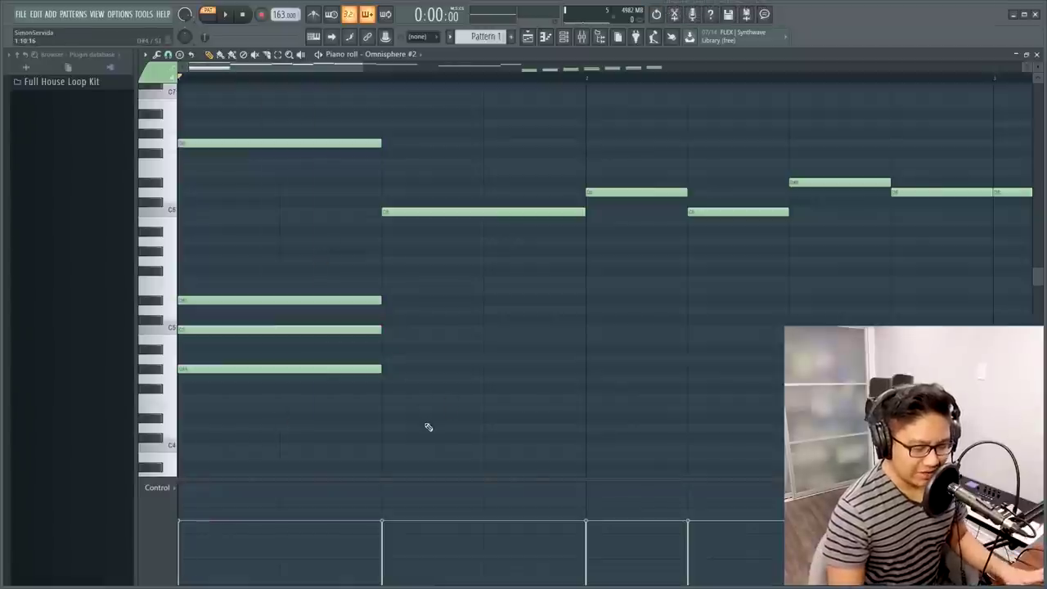
pyautogui.moveTo(428, 425); pyautogui.dragTo(209, 255)
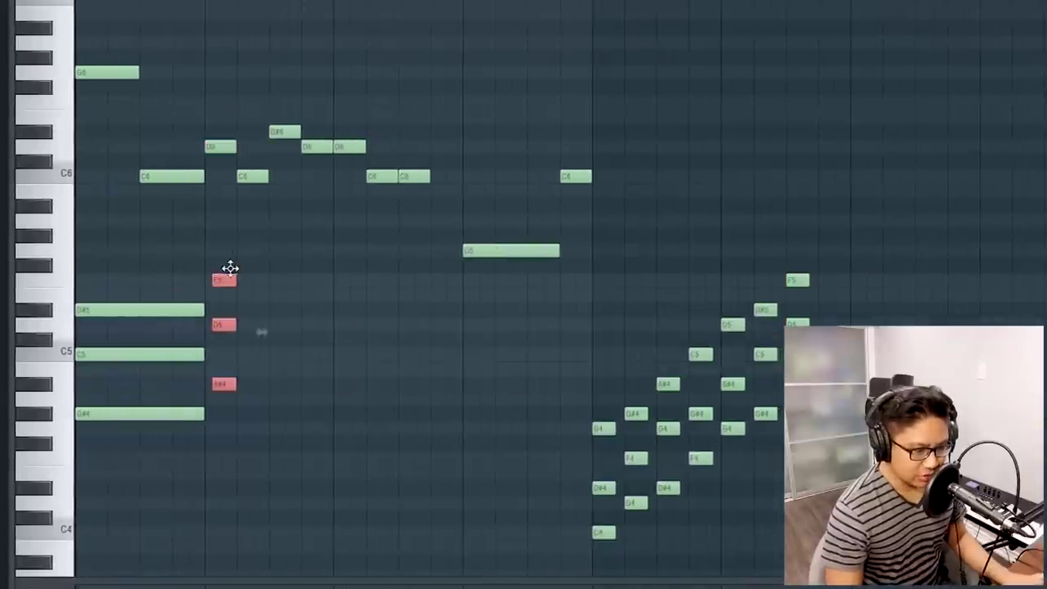
# Align the A#4-D5-F5 chord to the start of bar 2, stretch it over the full bar, and play the pattern.
pyautogui.moveTo(236, 283); pyautogui.dragTo(330, 282)
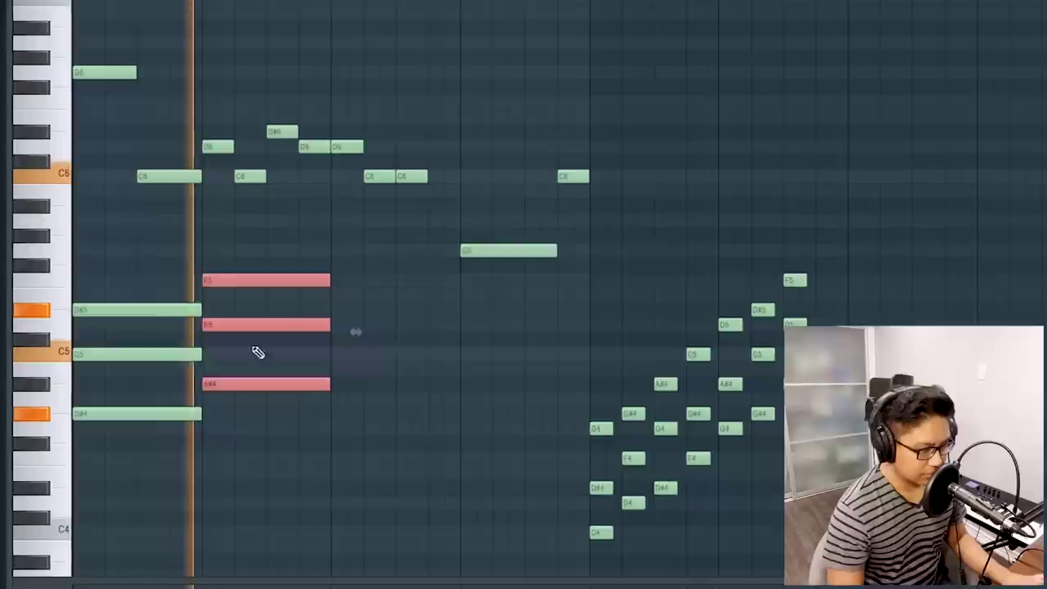
pyautogui.press('space')
# Copy bar 1's G#4-C5-D#5 chord to bar 3 and add a short D#4-G4-A#4 chord at the start of bar 4.
pyautogui.moveTo(187, 508); pyautogui.dragTo(140, 273)
pyautogui.keyDown('shift'); pyautogui.moveTo(168, 311); pyautogui.dragTo(383, 316); pyautogui.keyUp('shift')
pyautogui.moveTo(383, 316); pyautogui.dragTo(399, 316)
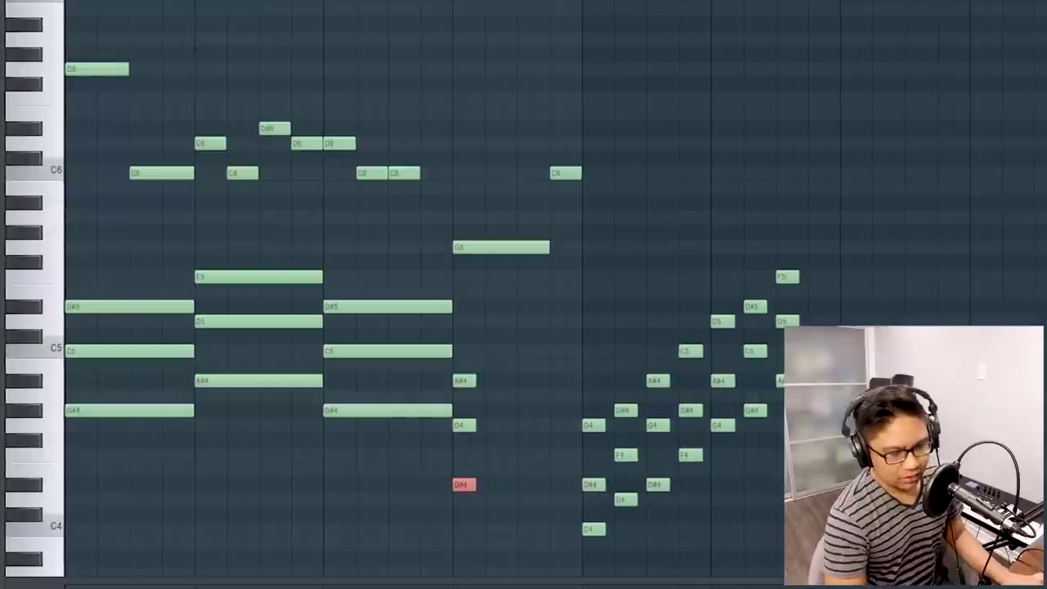
# Voice bar 4's chord as G4-A#4-D#5 over the full bar, and break the upper chord notes in bars 1 to 4 into arpeggios.
pyautogui.moveTo(460, 414); pyautogui.dragTo(578, 314)
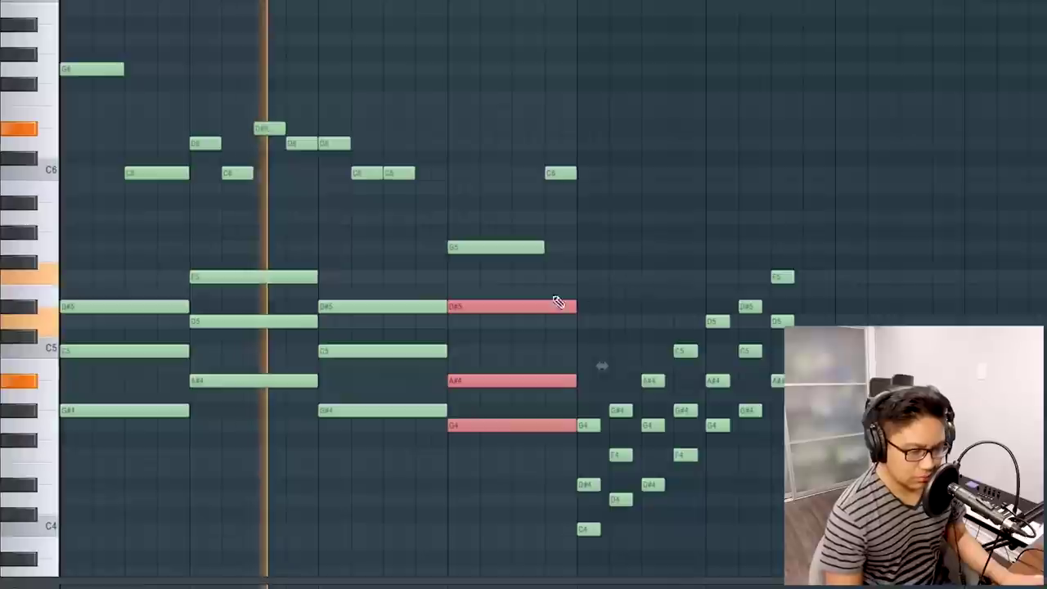
pyautogui.scroll(1, 467, 289)
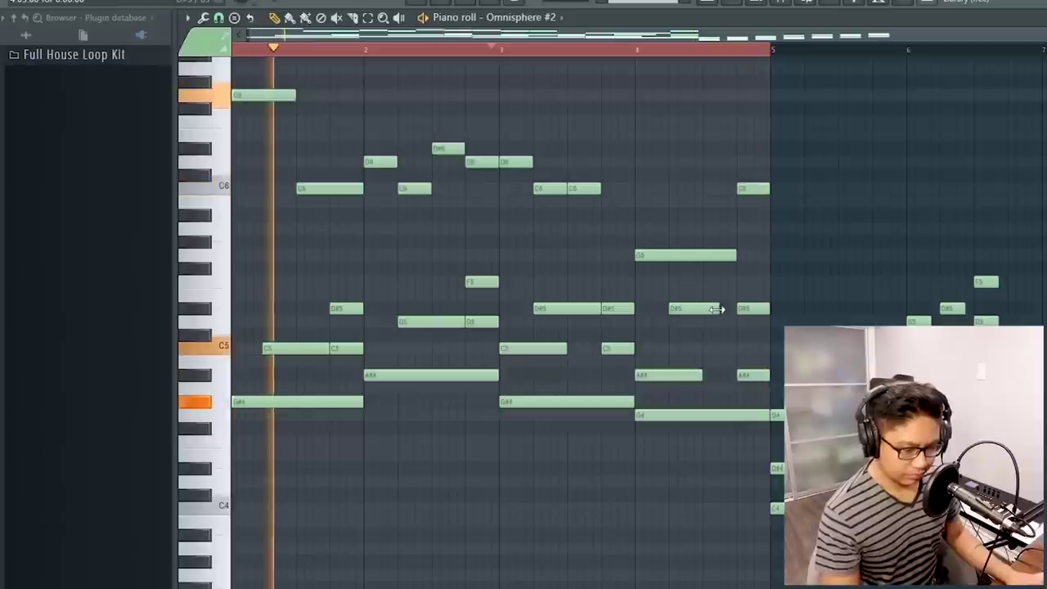
pyautogui.scroll(-1, 624, 304)
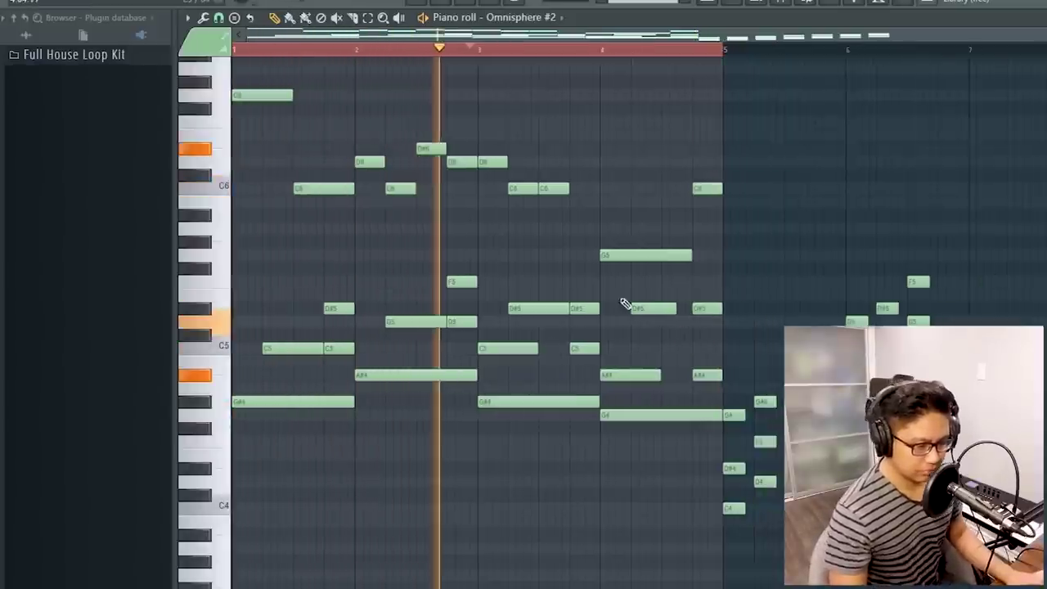
pyautogui.scroll(1, 401, 243)
pyautogui.scroll(2, 400, 243)
pyautogui.scroll(-2, 412, 269)
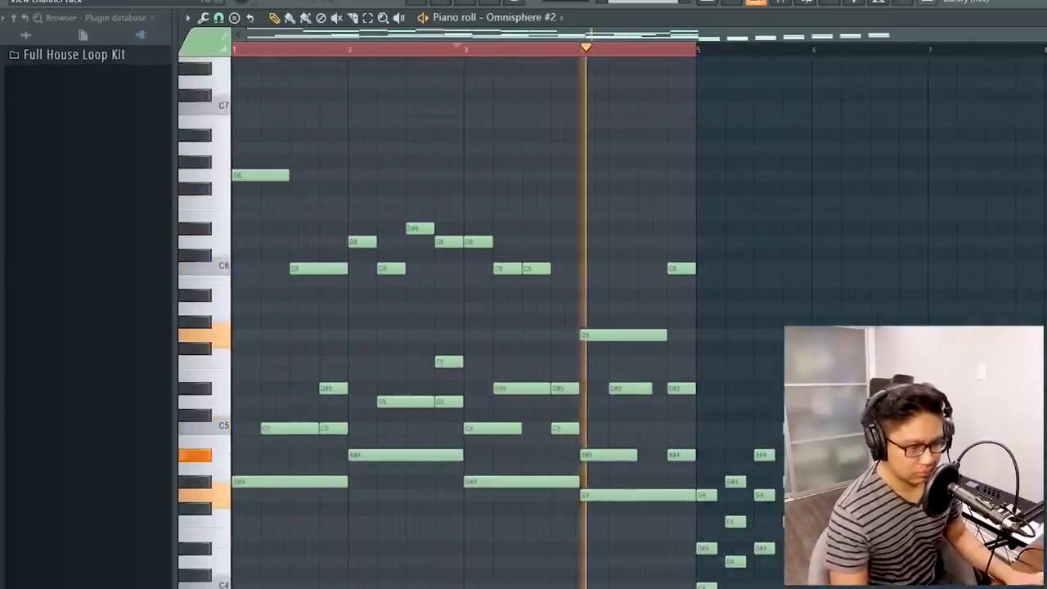
# Copy the Omnisphere #2 channel's notes into the Keyscape channel and play them with the Keyscape sound.
pyautogui.press('F6')
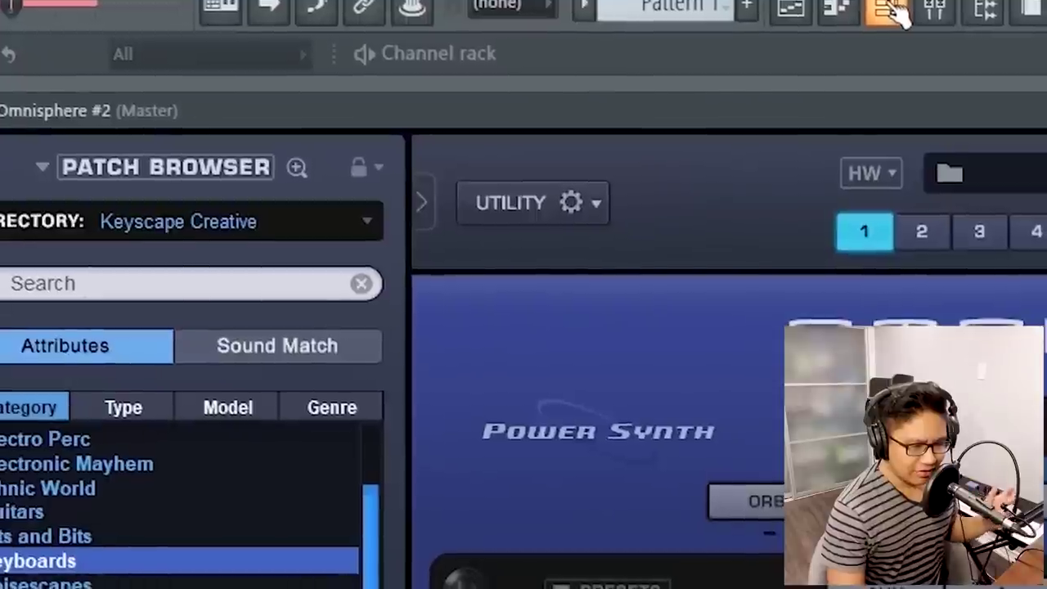
pyautogui.click(756, 3)
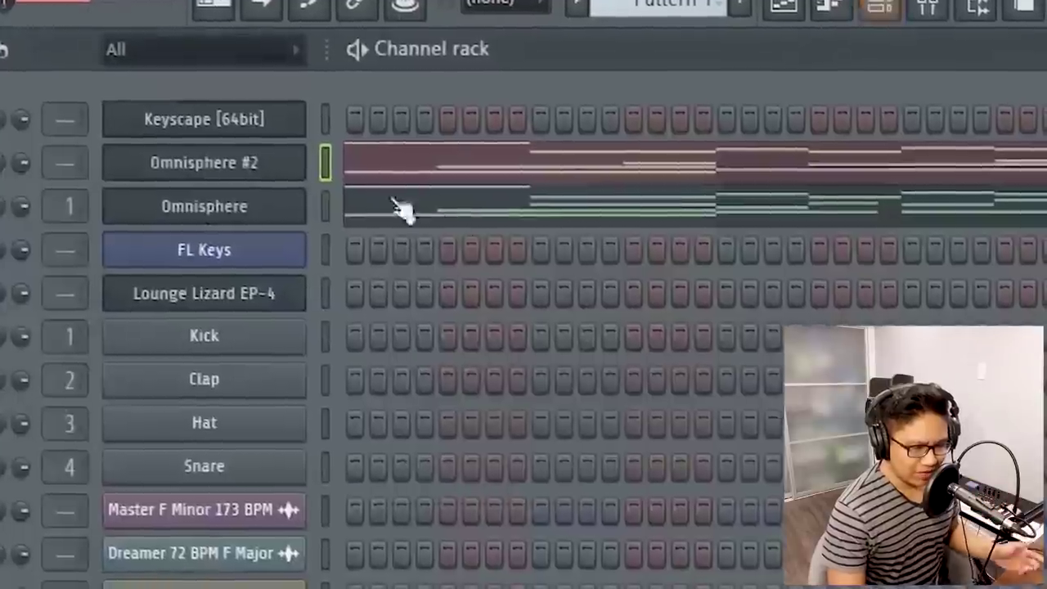
pyautogui.rightClick(428, 80)
pyautogui.click(589, 186)
pyautogui.rightClick(232, 115)
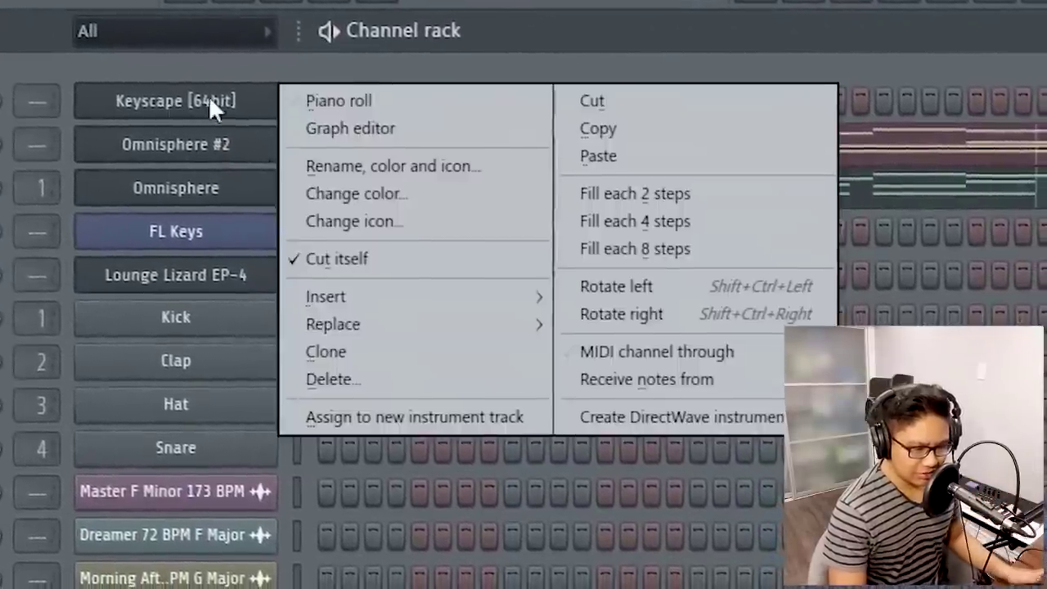
pyautogui.click(596, 153)
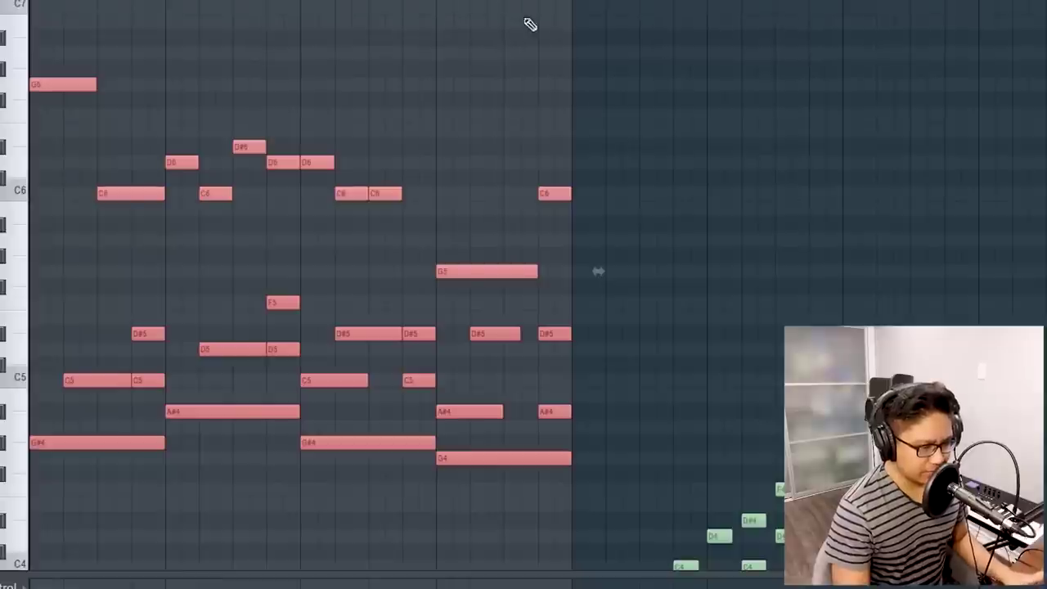
pyautogui.press('space')
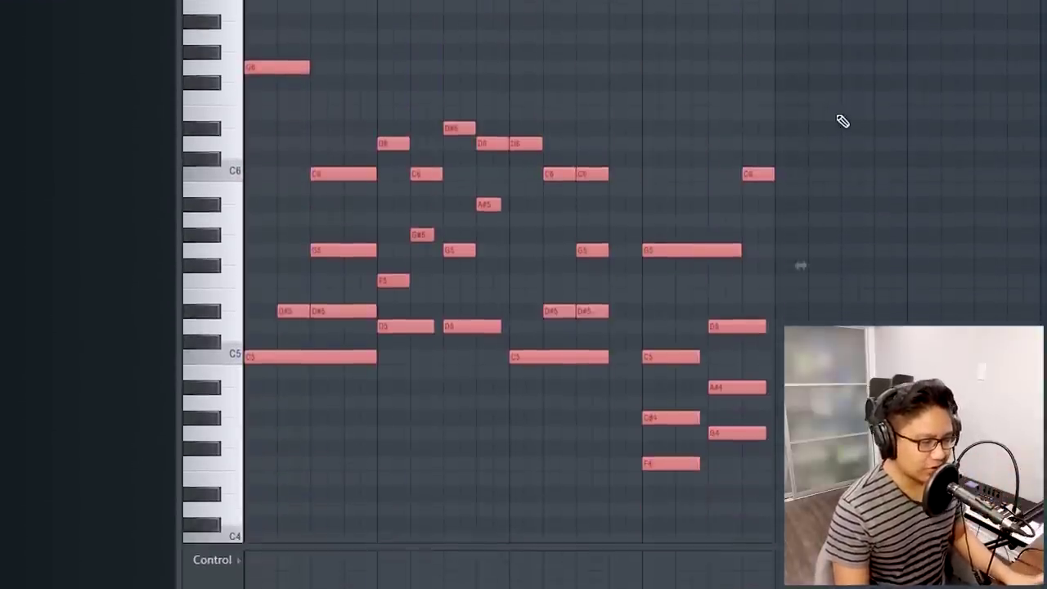
# In FabFilter Pro-Q 3 on Insert 1, apply a 12 dB/oct high cut at about 1.4 kHz.
pyautogui.press('space')
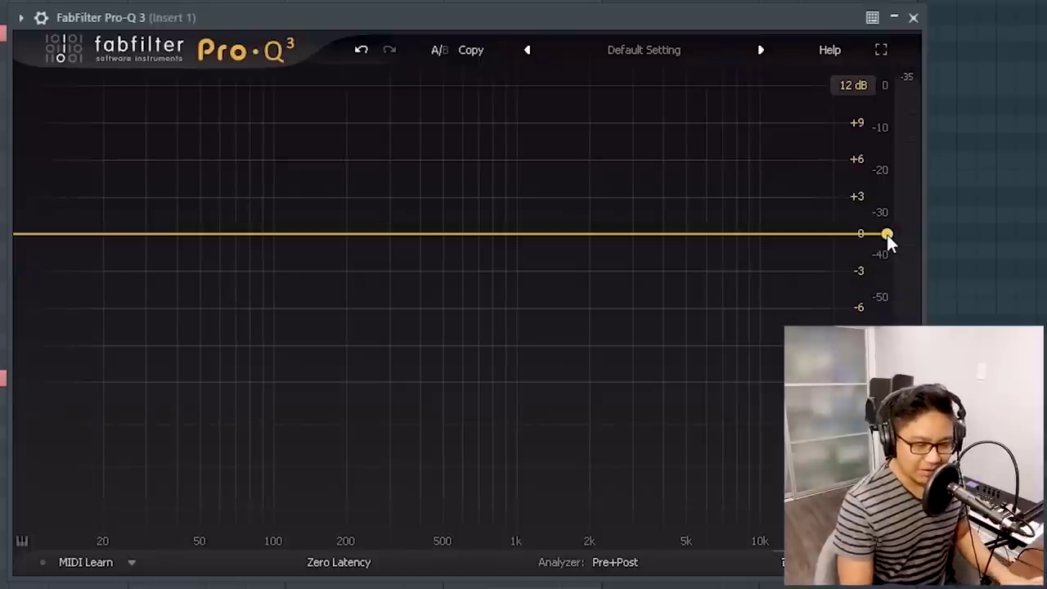
pyautogui.moveTo(888, 235); pyautogui.dragTo(568, 238)
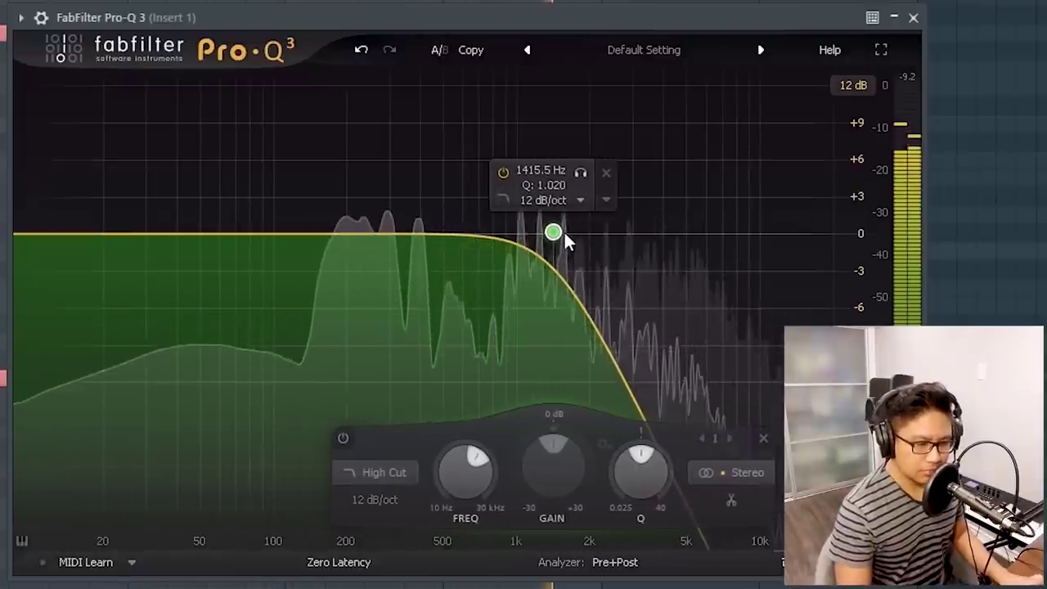